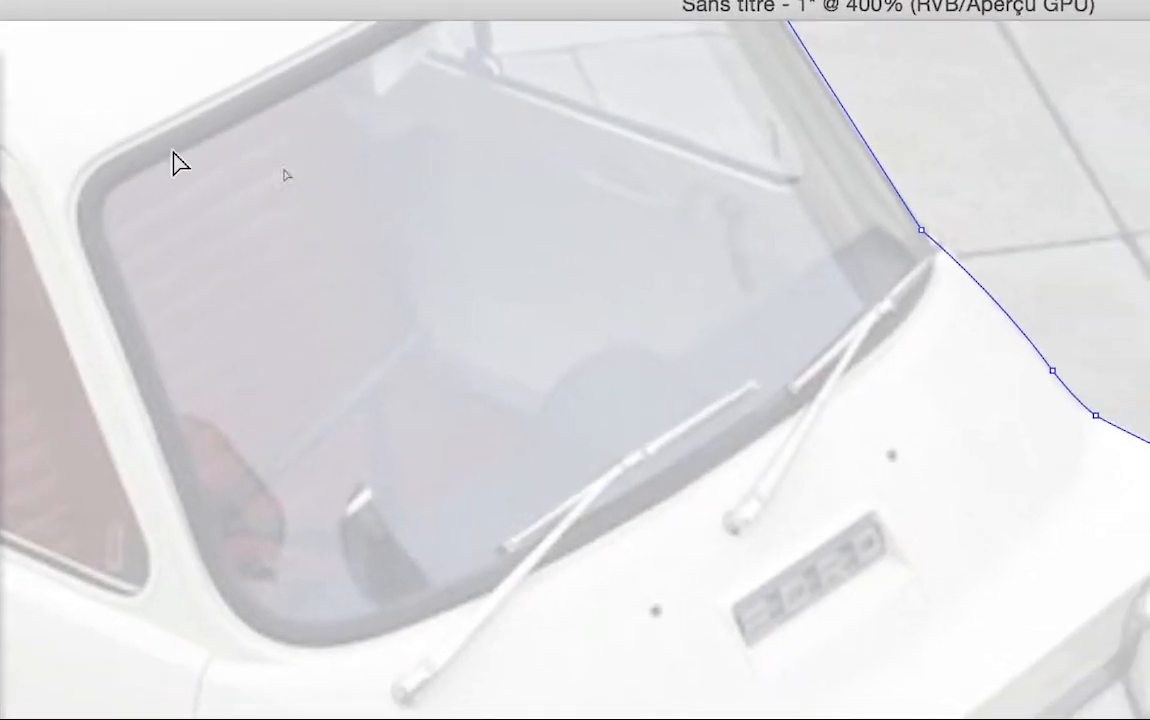
Reshape the car outline's curve at the roof corner above the windshield by adjusting its direction handle to follow the bodywork.
left_click(506, 228)
left_click_drag(627, 224, 643, 396)
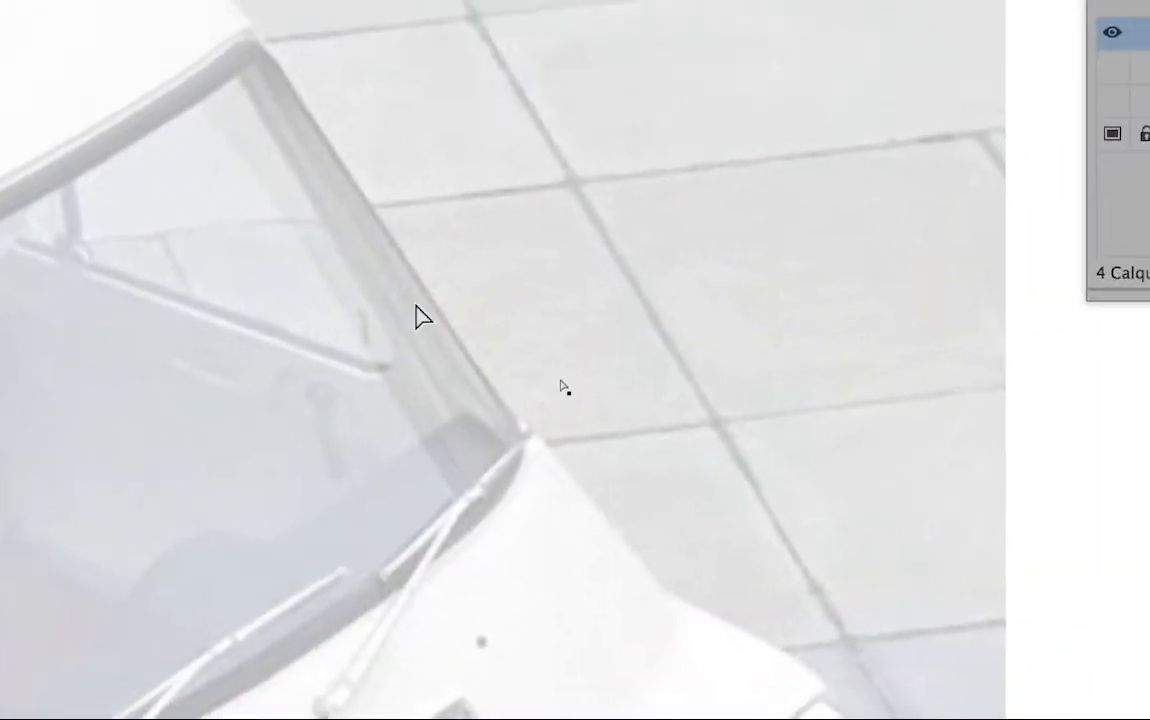
left_click(611, 236)
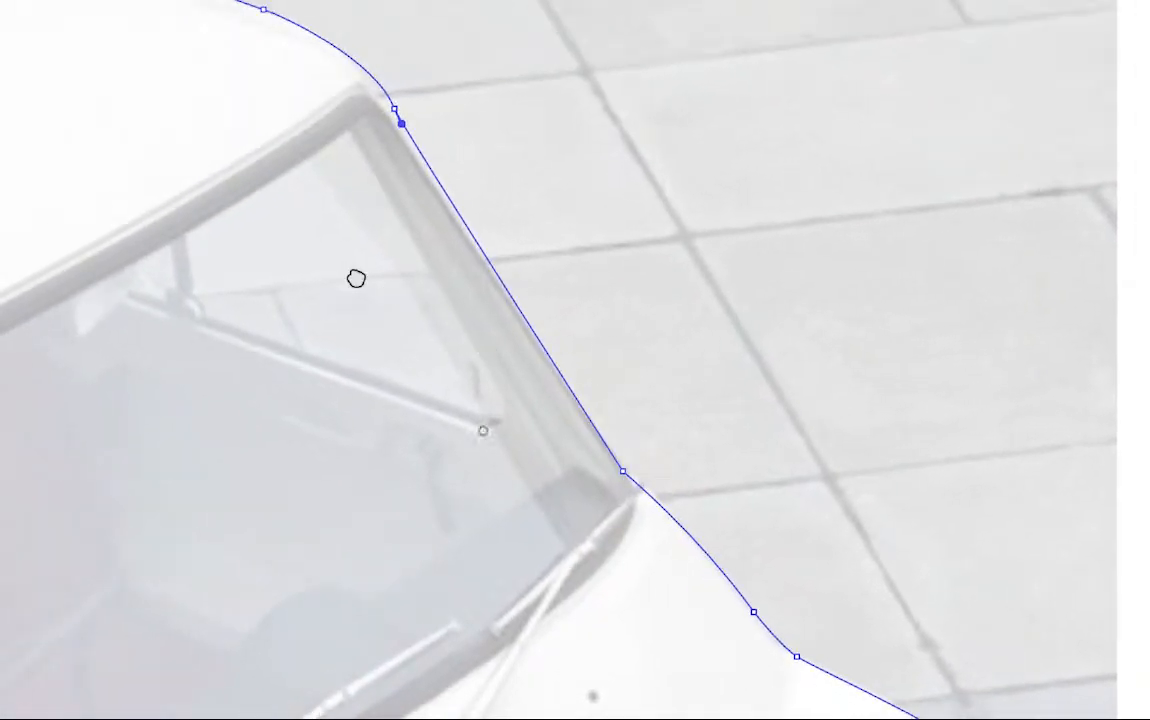
left_click_drag(234, 230, 424, 719)
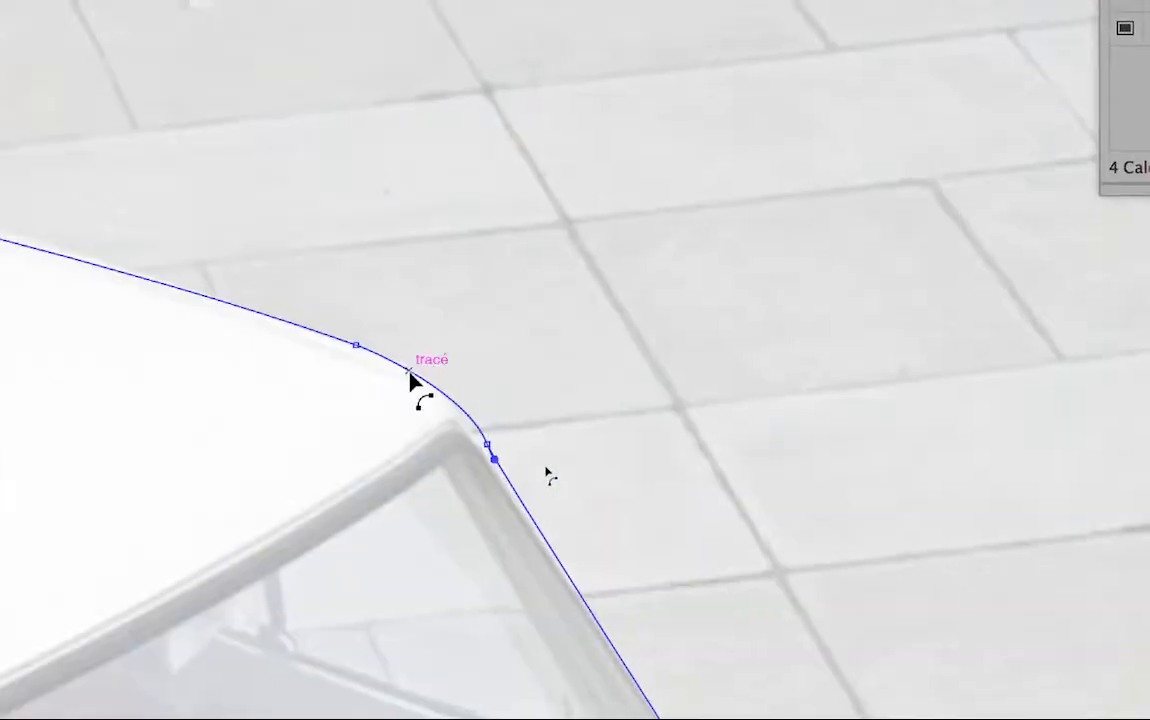
left_click(383, 220)
scroll(409, 380, "up", 2)
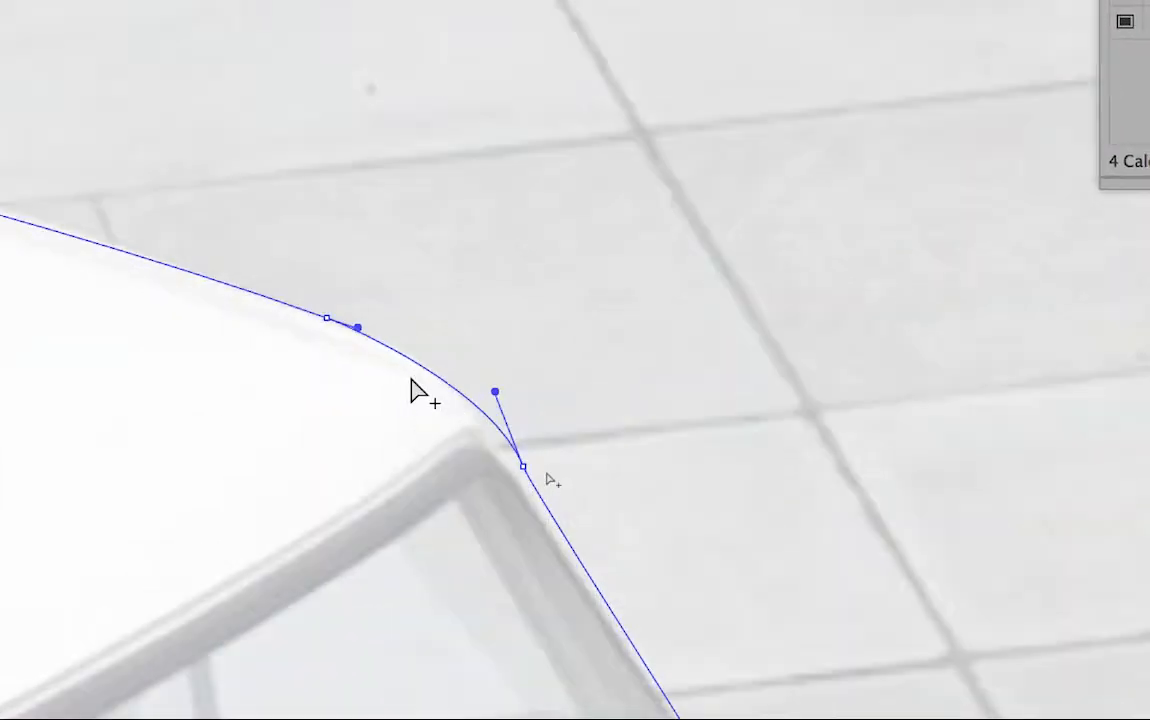
left_click(408, 380)
left_click(420, 357)
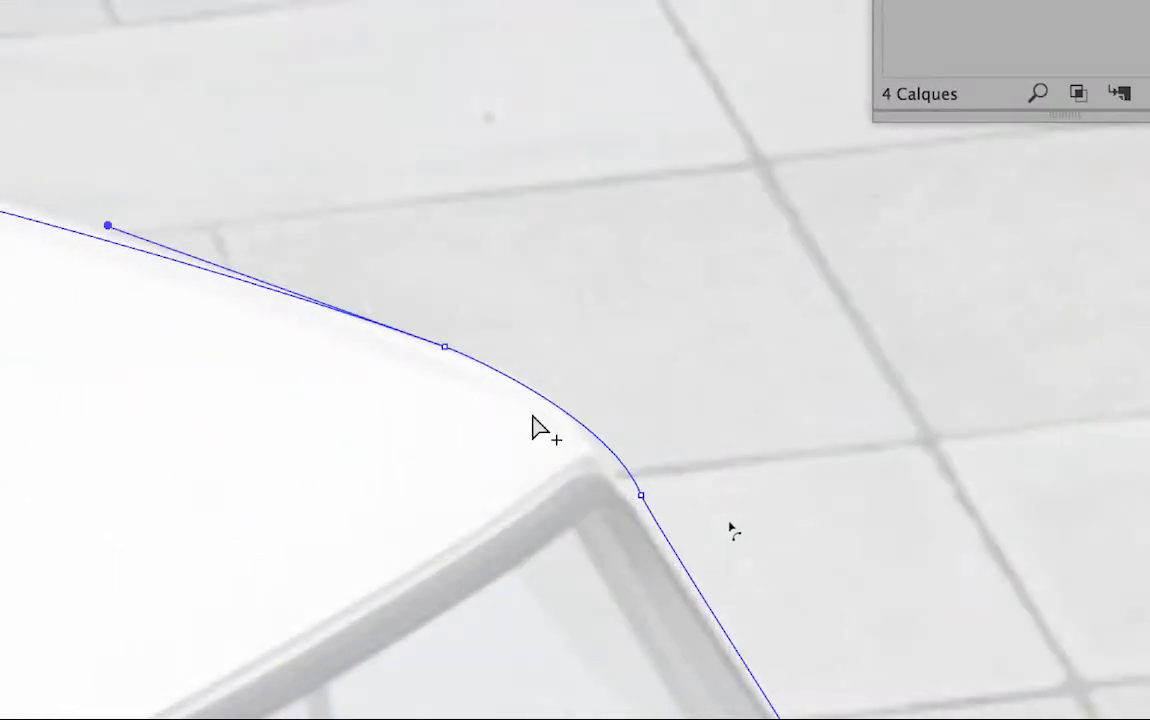
left_click(559, 408)
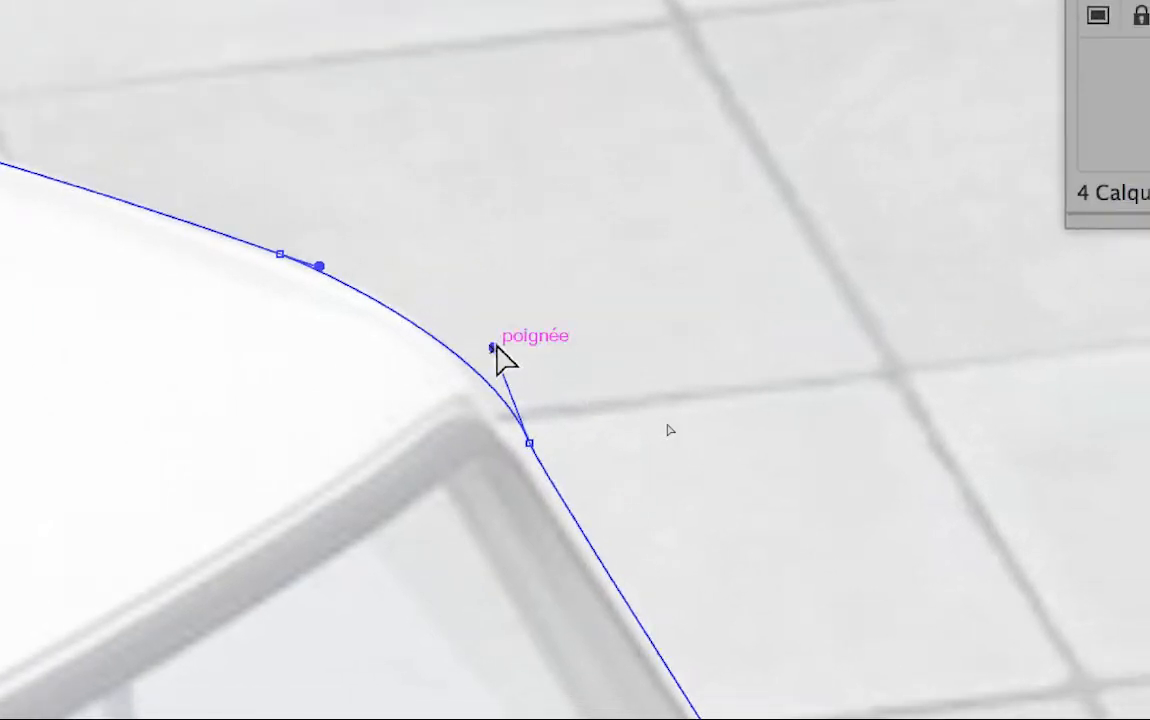
left_click(384, 346)
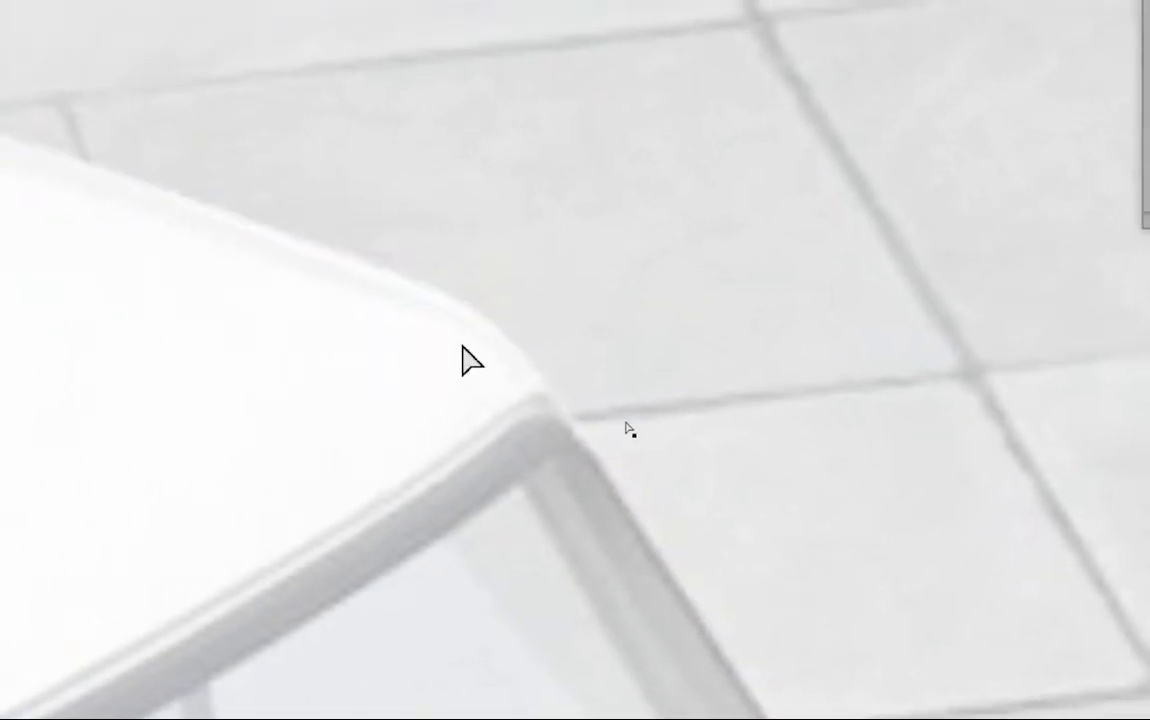
left_click(466, 345)
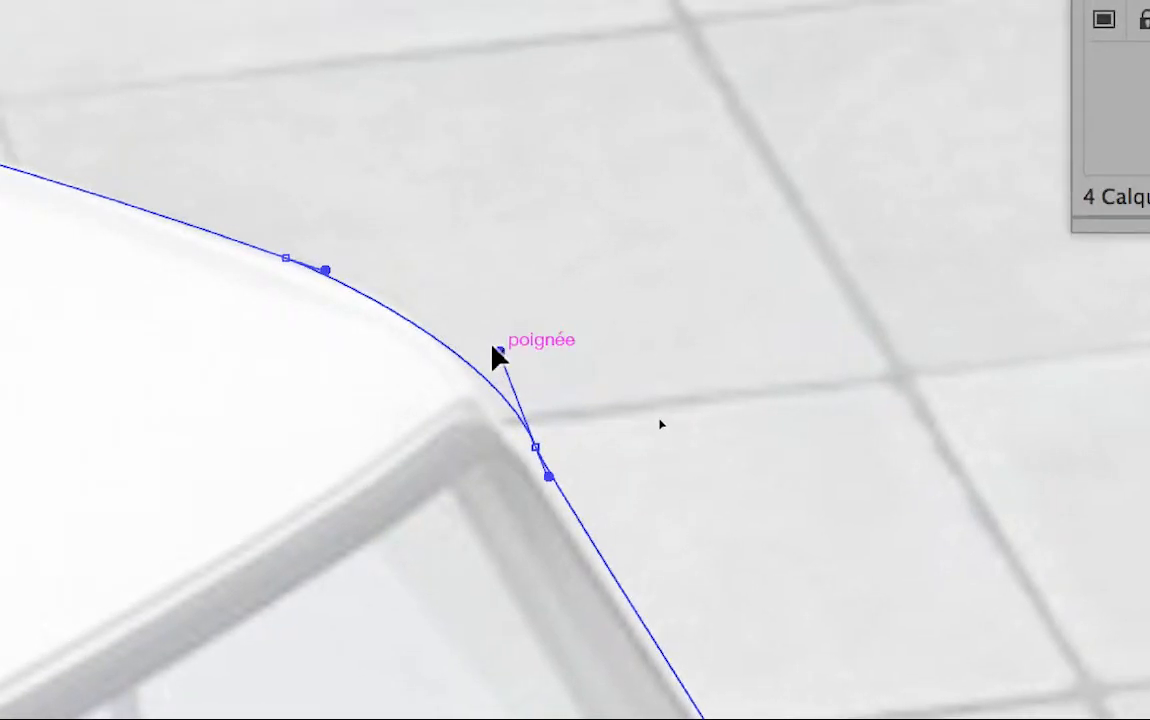
left_click_drag(493, 347, 483, 320)
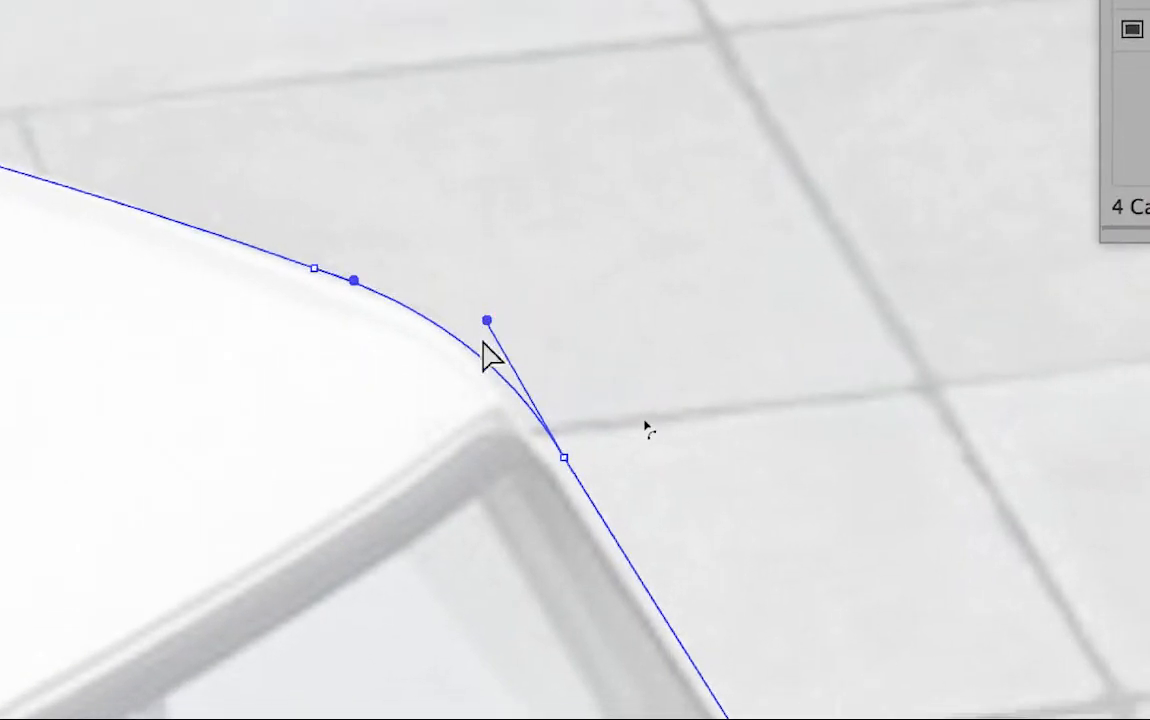
Adjust the direction handles of the outline segments around the headlight's outer edge to fit its rounded contour.
key("space")
left_click_drag(540, 601, 511, 579)
left_click_drag(491, 411, 161, 0)
left_click_drag(611, 350, 437, 0)
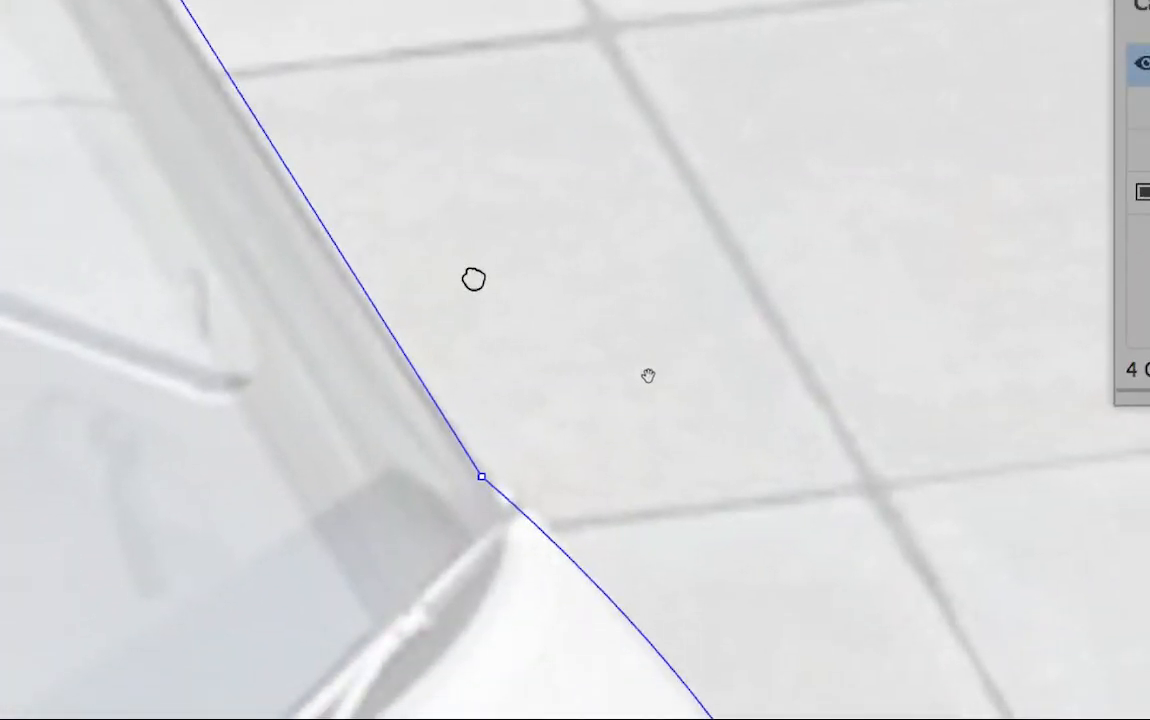
left_click_drag(629, 464, 542, 368)
left_click_drag(625, 429, 593, 409)
left_click_drag(640, 541, 491, 319)
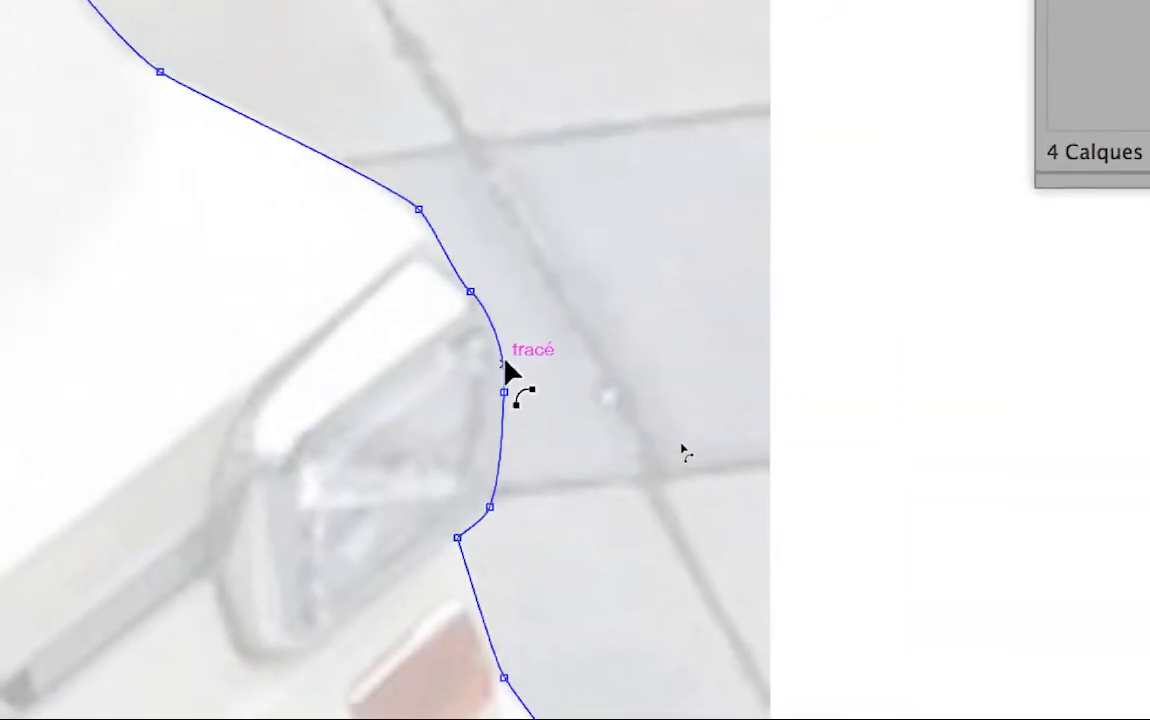
scroll(505, 359, "up", 1)
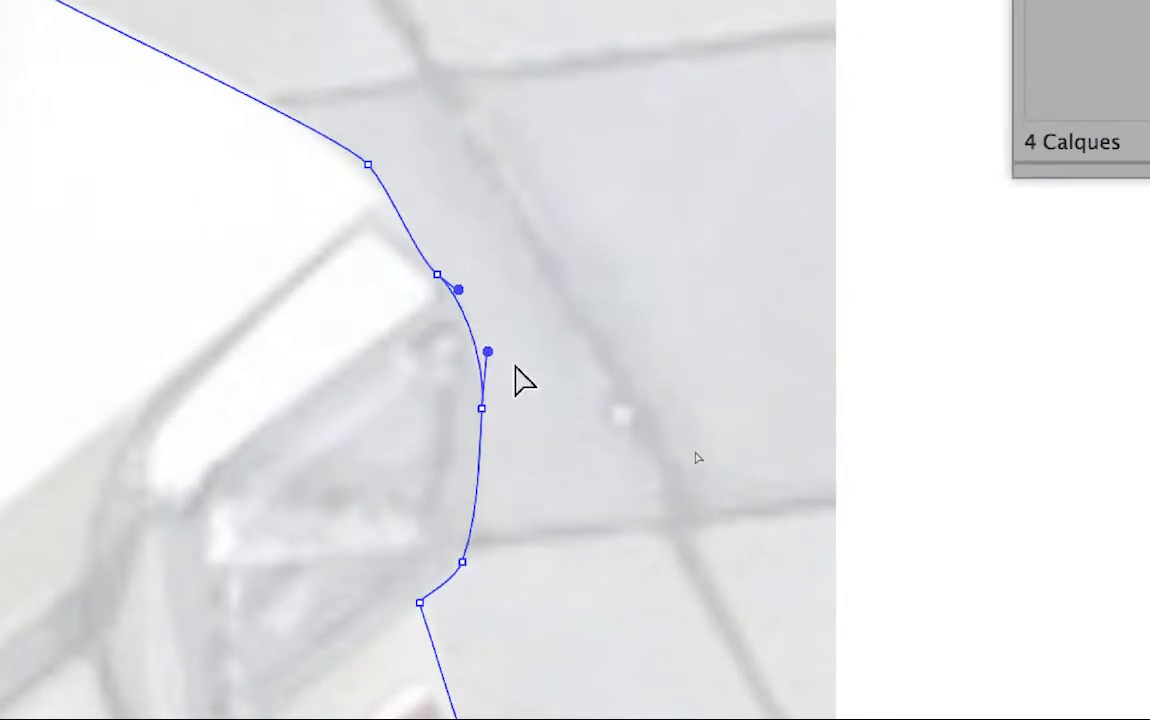
mouse_move(488, 351)
left_mouse_down()
mouse_move(506, 338)
mouse_move(497, 372)
mouse_move(507, 362)
left_mouse_up()
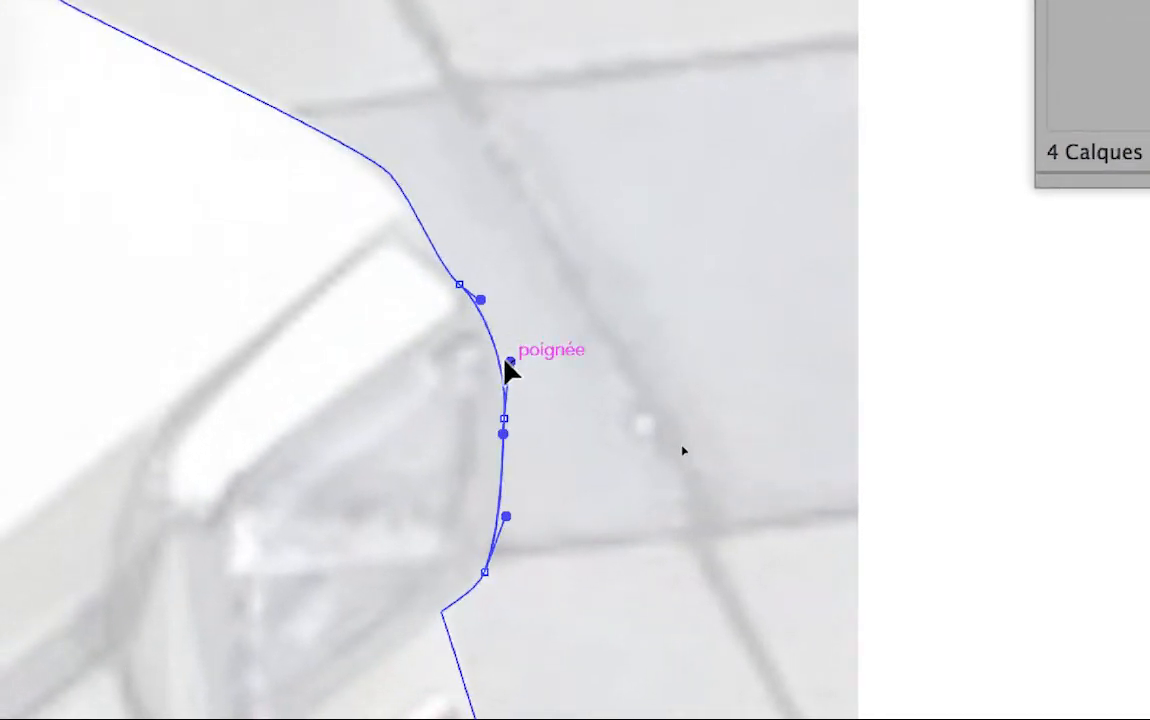
left_click(503, 414)
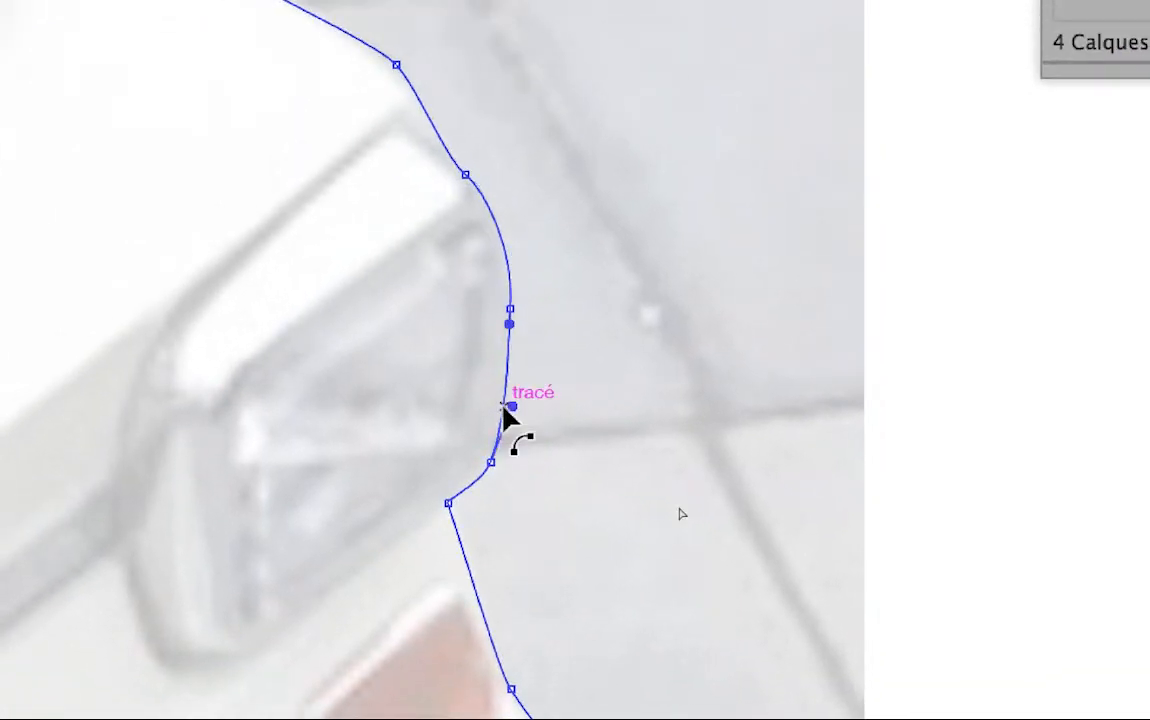
left_click_drag(505, 410, 506, 398)
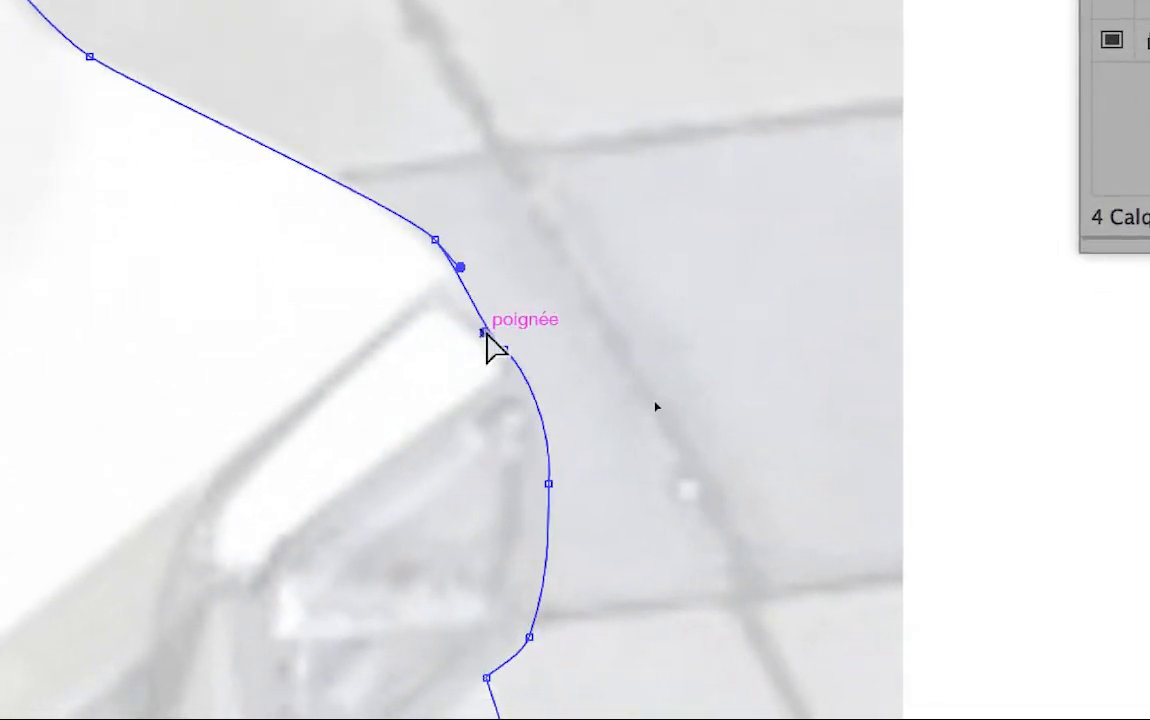
Refine the outline's handles just above the headlight and at the dip in the hood's edge.
left_click_drag(485, 333, 479, 312)
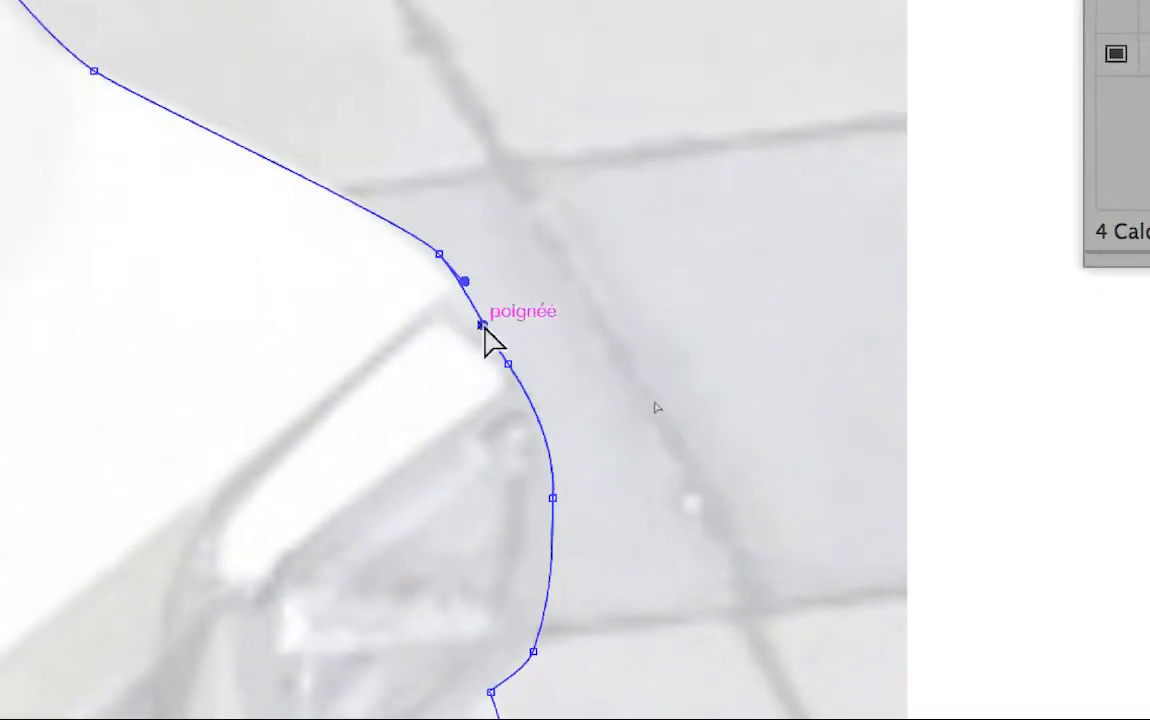
left_click(314, 173)
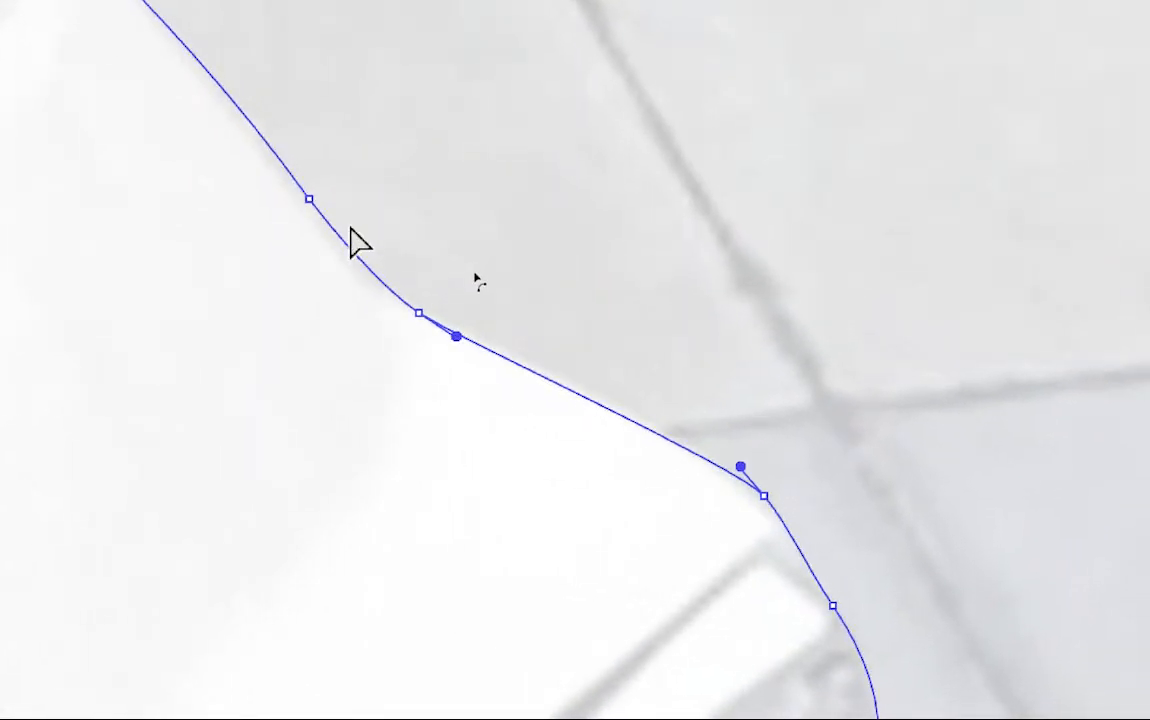
left_click(356, 245)
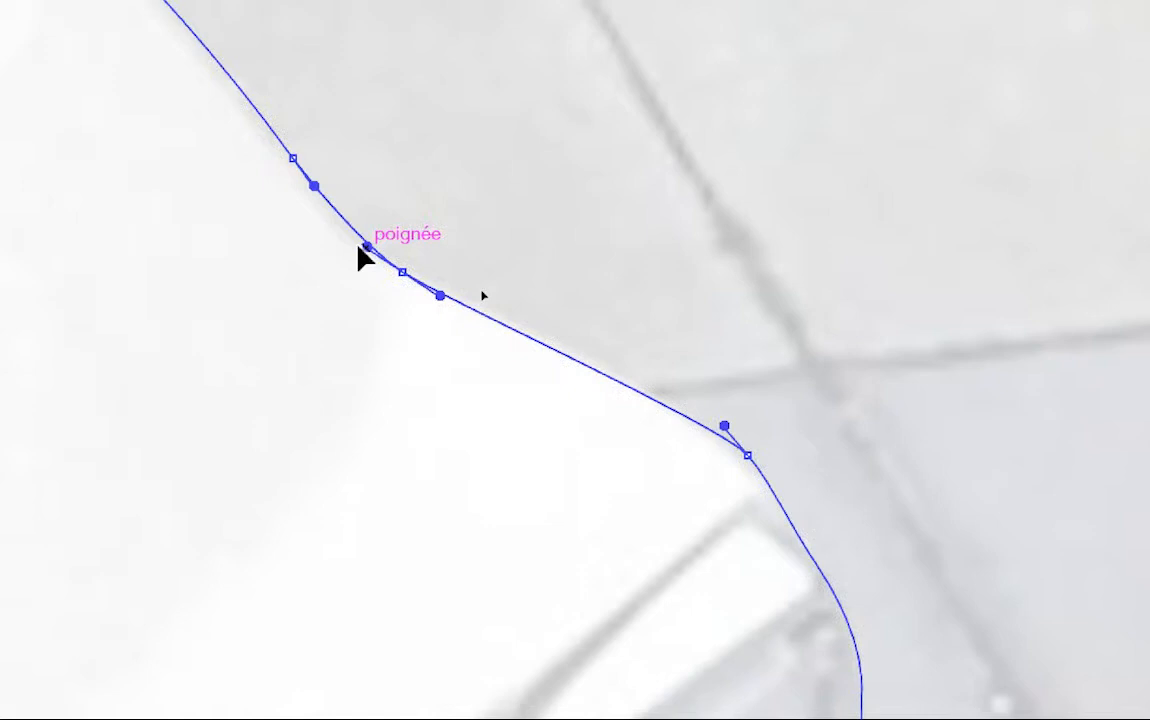
mouse_move(365, 246)
left_mouse_down()
mouse_move(343, 231)
mouse_move(348, 265)
mouse_move(355, 240)
left_mouse_up()
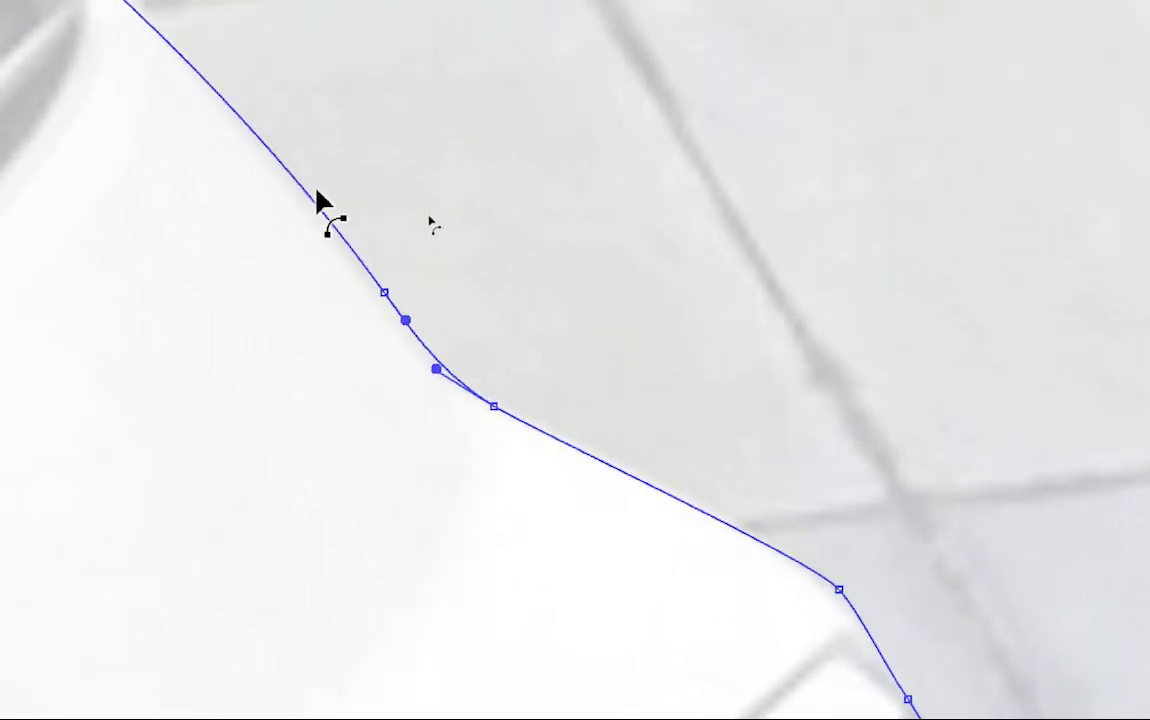
Reshape the long outline segment between the windshield pillar's base and the hood by moving its direction handle.
left_click(316, 190)
key("space")
left_click_drag(182, 105, 229, 210)
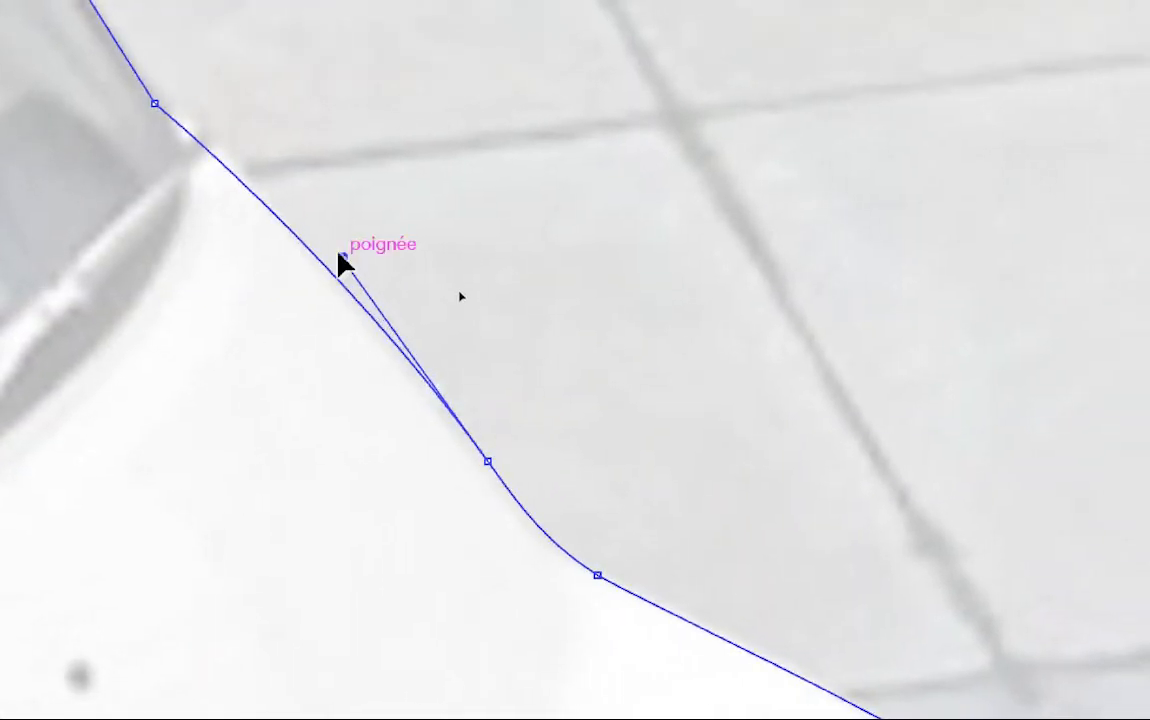
left_click_drag(342, 256, 283, 199)
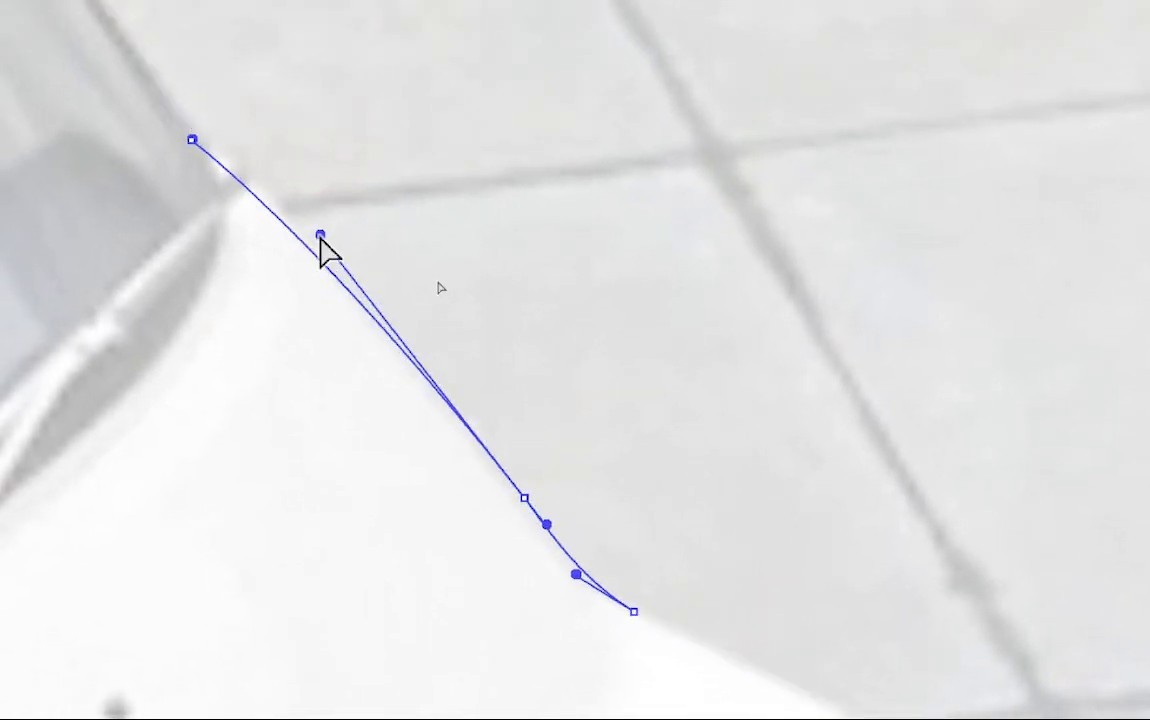
left_click_drag(320, 236, 319, 232)
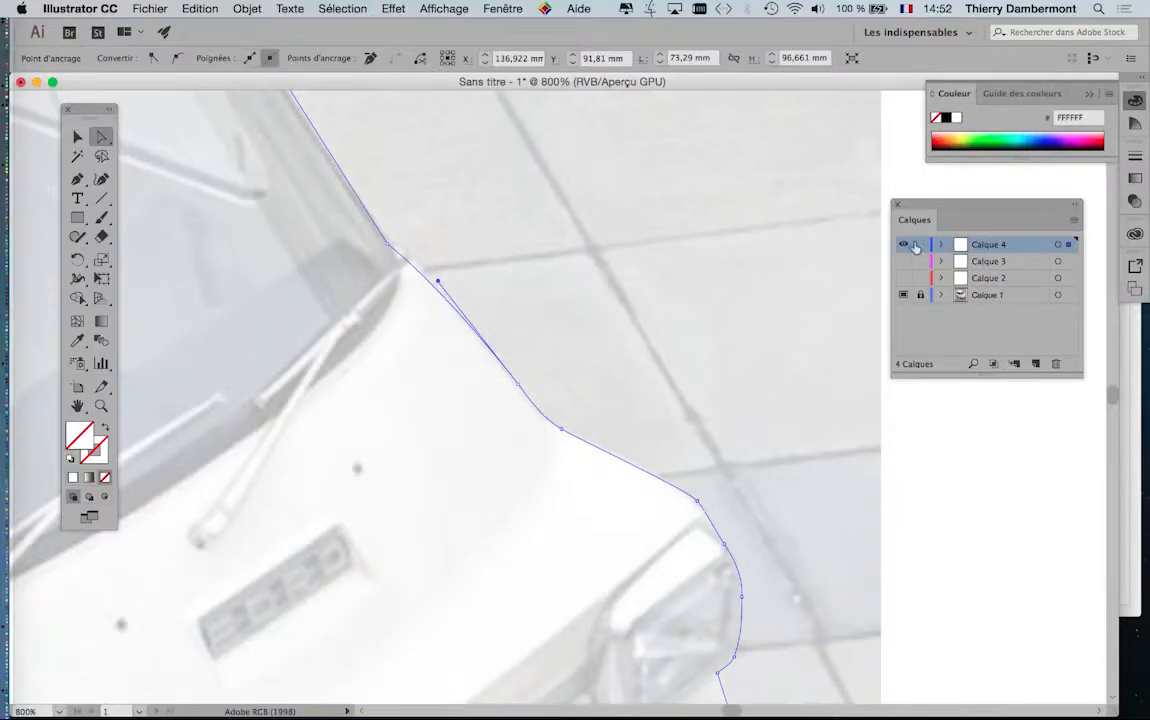
Add the layer Calque 5, hide Calque 4, and start a Pen path on the roof's edge near the windshield corner.
left_click_drag(520, 400, 707, 700)
left_click_drag(398, 277, 597, 439)
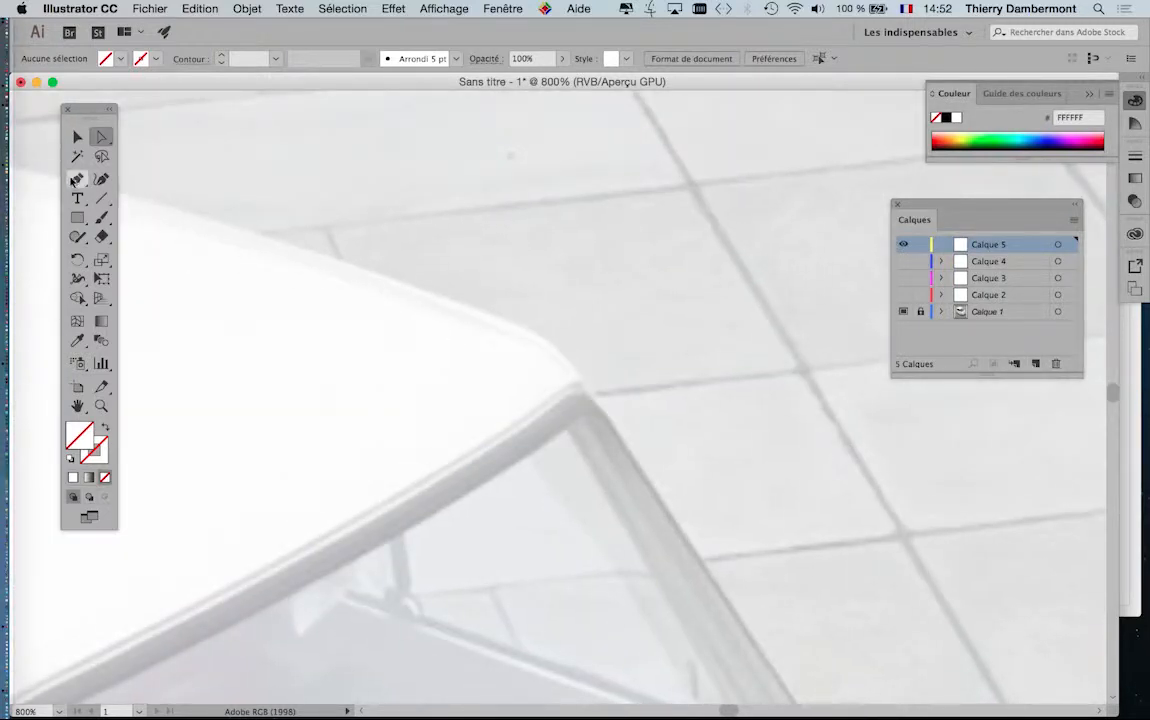
left_click_drag(474, 338, 411, 276)
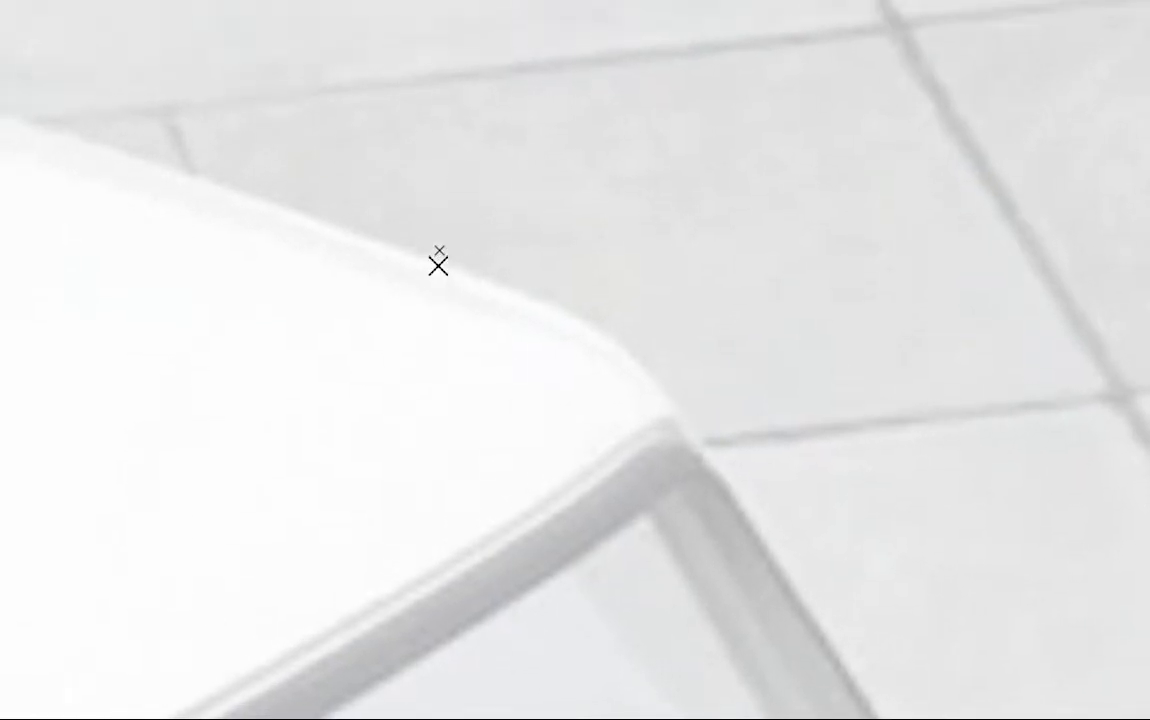
left_click_drag(440, 262, 452, 262)
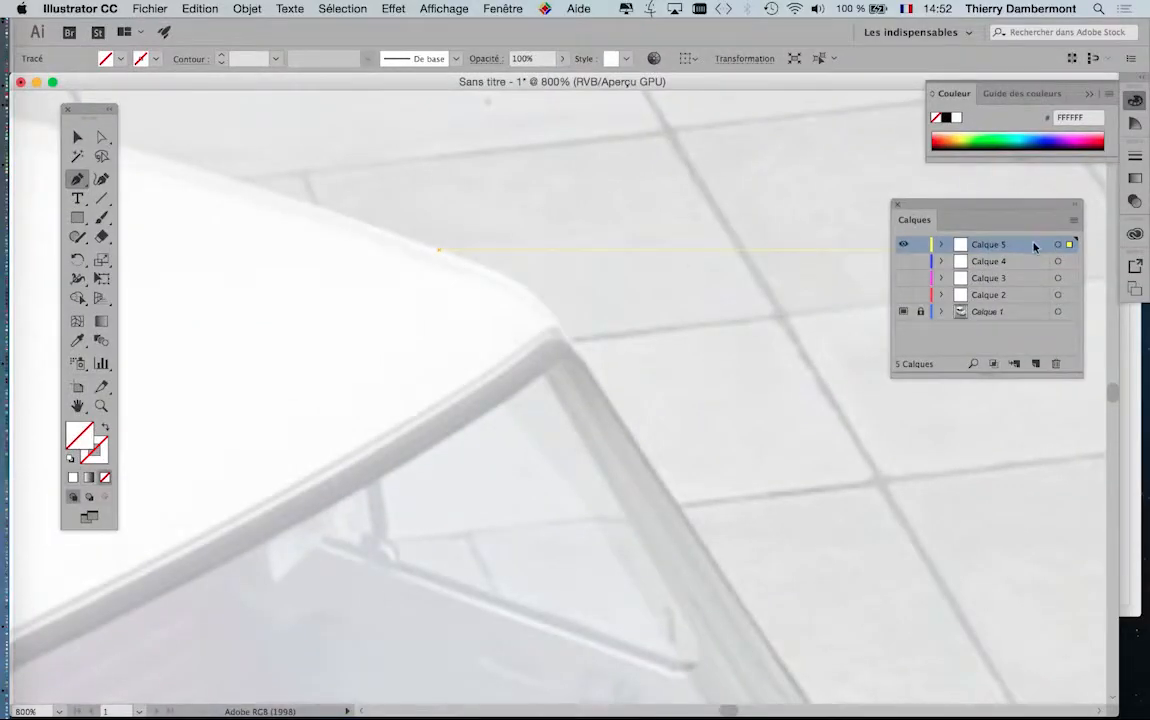
Change the layer colour of Calque 5 to Orange in its layer options.
double_click(1035, 246)
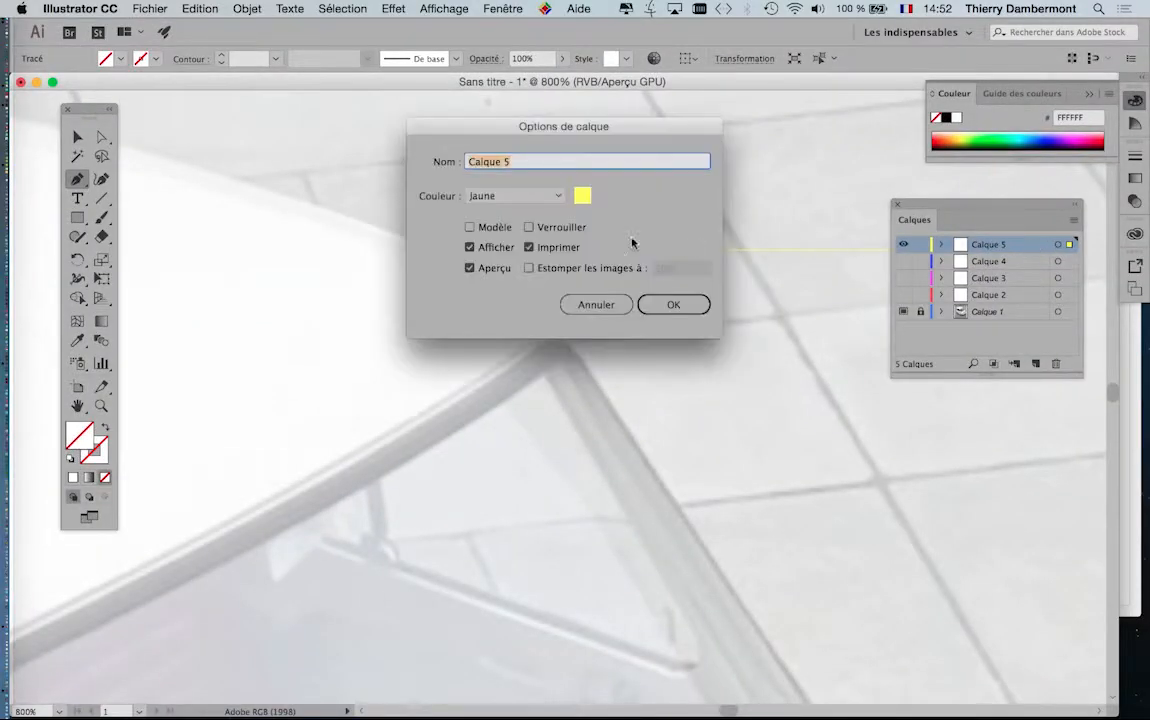
left_click(539, 198)
left_click(517, 397)
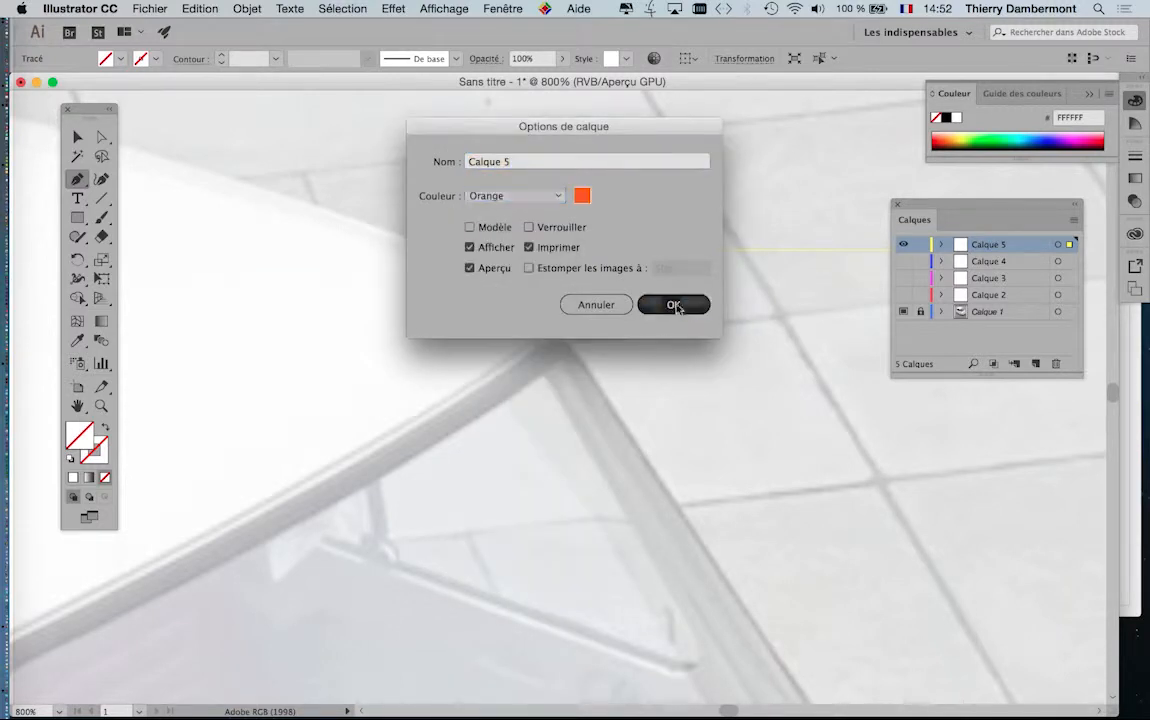
left_click(674, 304)
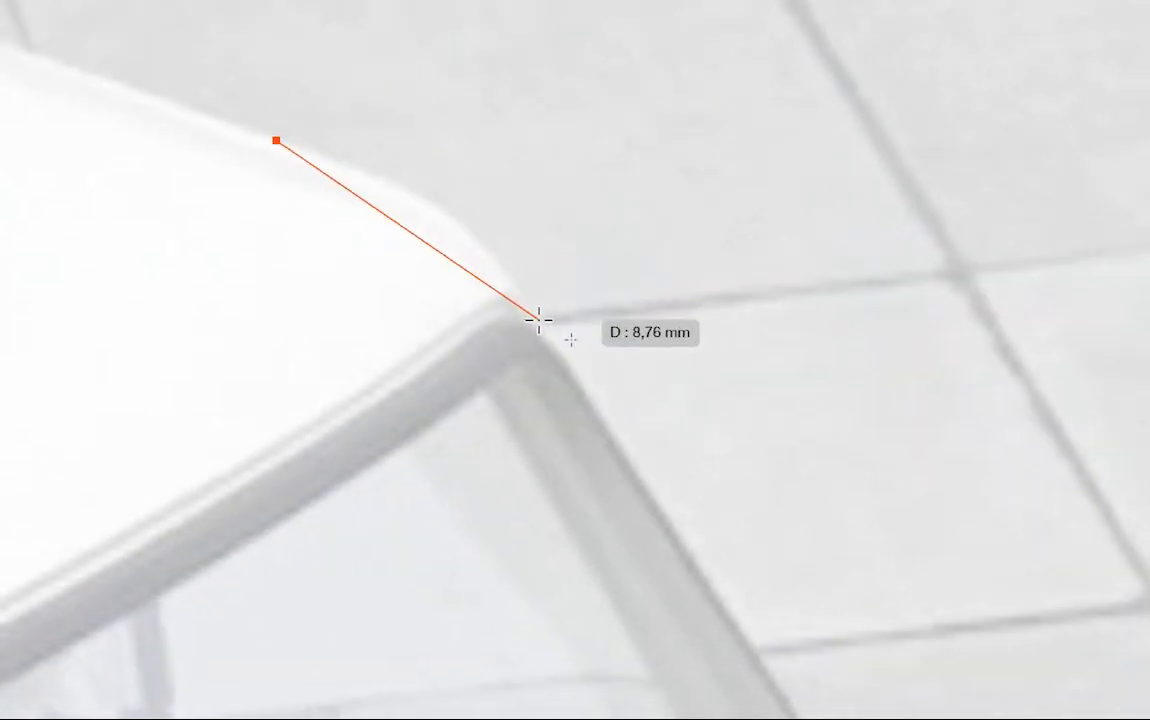
Trace the roof corner with a curved Pen segment and extend the path partway down the windshield pillar.
left_click_drag(533, 308, 557, 328)
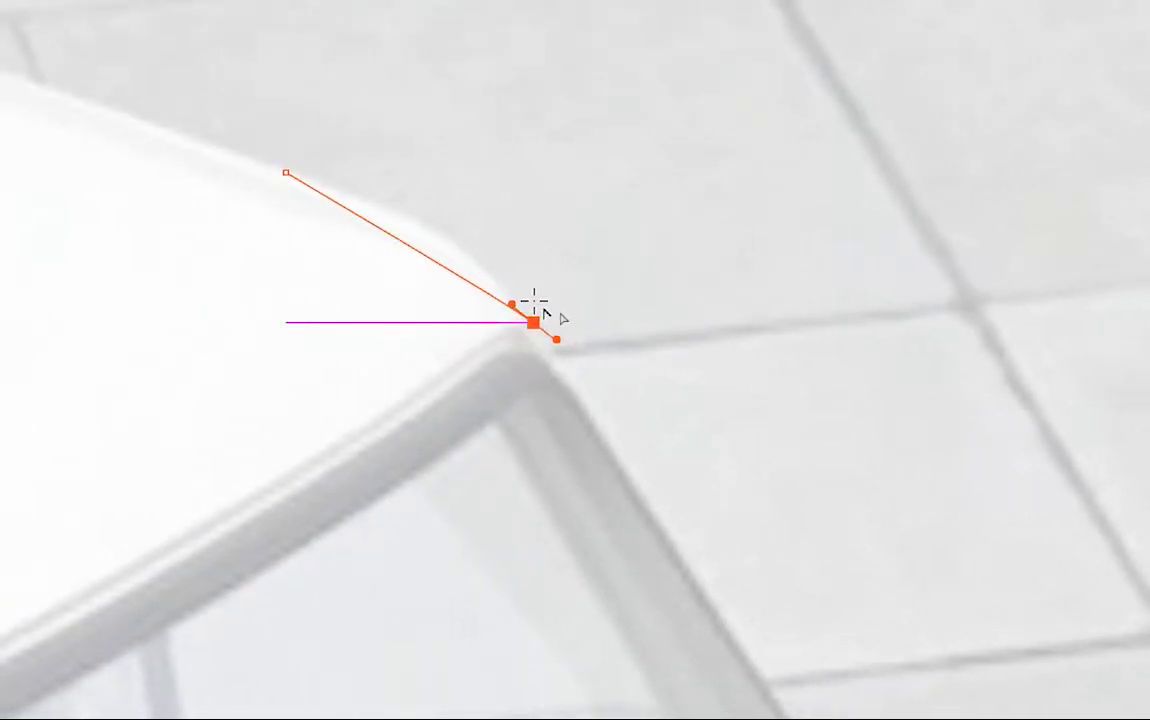
mouse_move(497, 280)
left_mouse_down()
mouse_move(495, 256)
mouse_move(529, 279)
mouse_move(511, 267)
left_mouse_up()
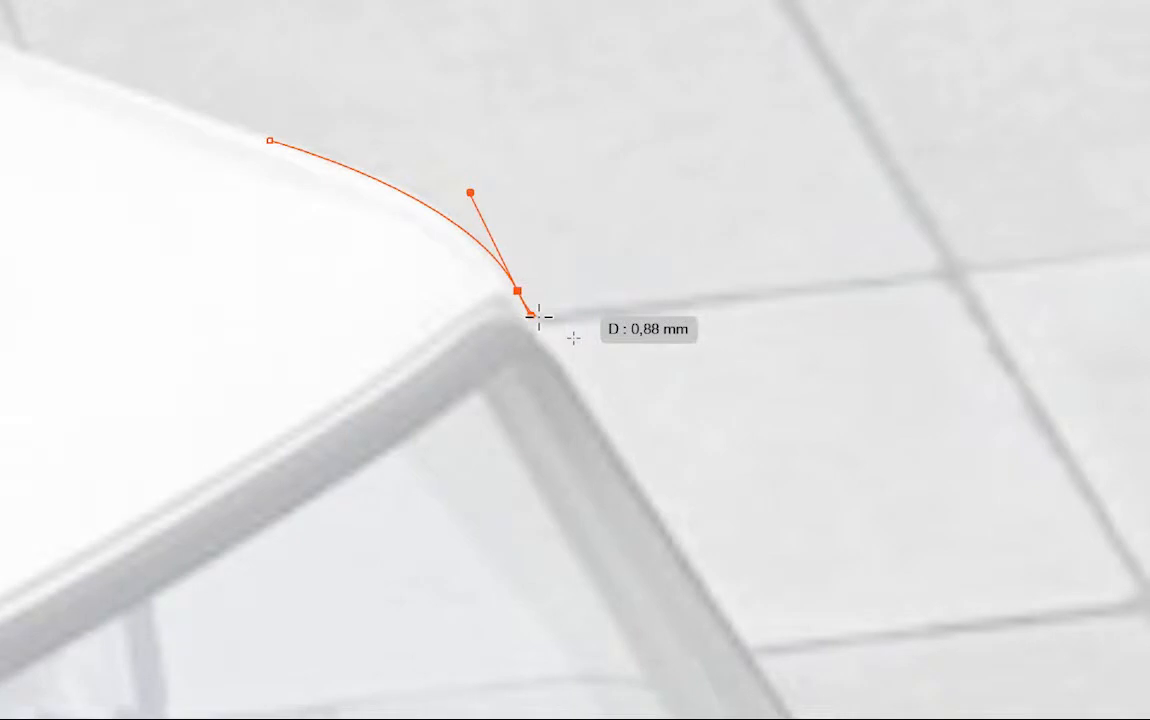
left_click_drag(537, 316, 705, 534)
left_click_drag(598, 392, 614, 418)
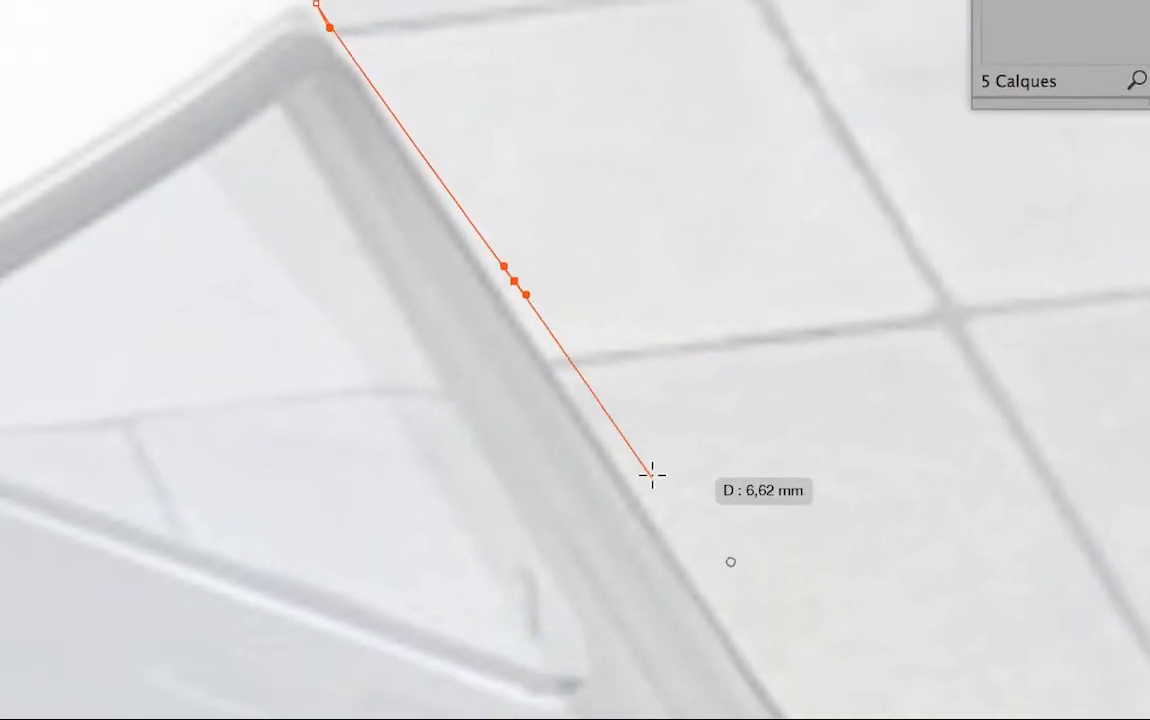
Extend the Pen path down the windshield pillar to its base and onto the hood's outer edge.
key("space")
left_click_drag(652, 475, 448, 93)
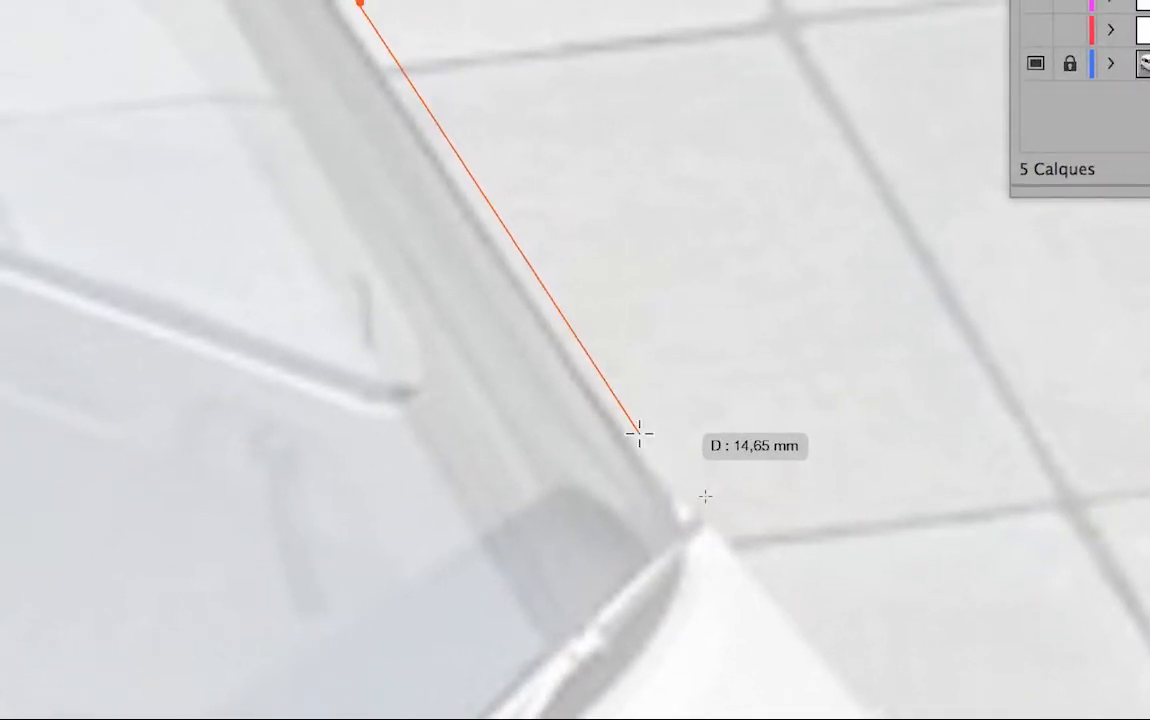
left_click_drag(639, 434, 652, 448)
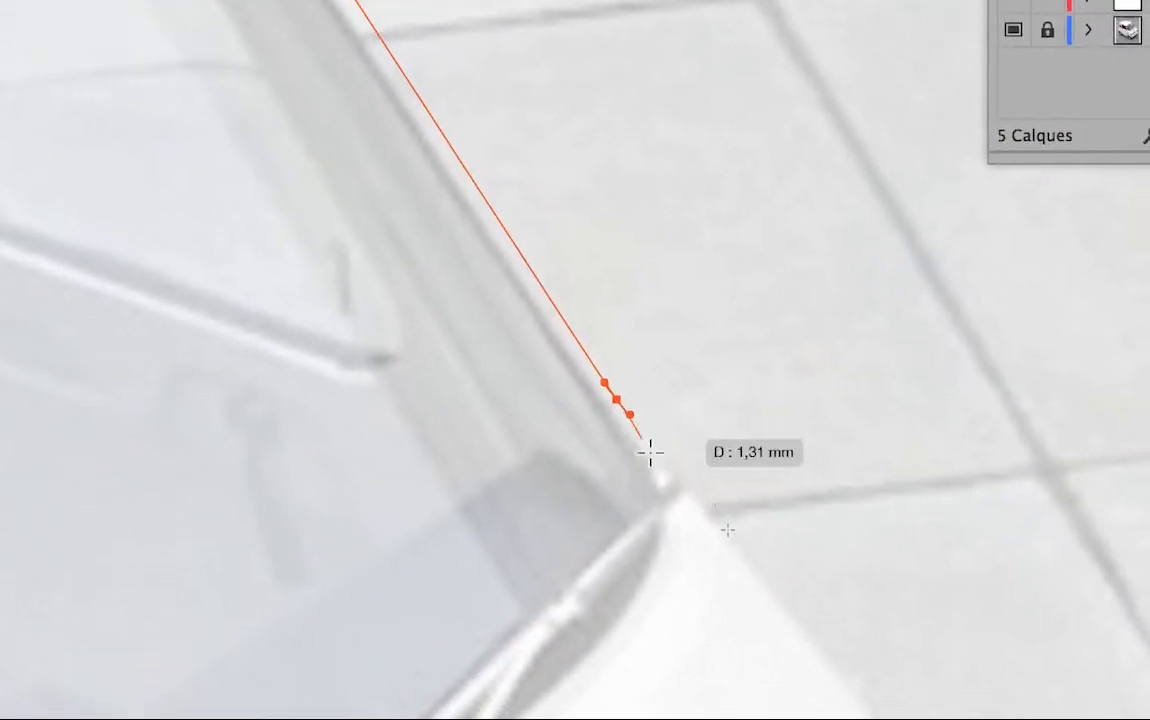
key("space")
left_click_drag(743, 587, 446, 269)
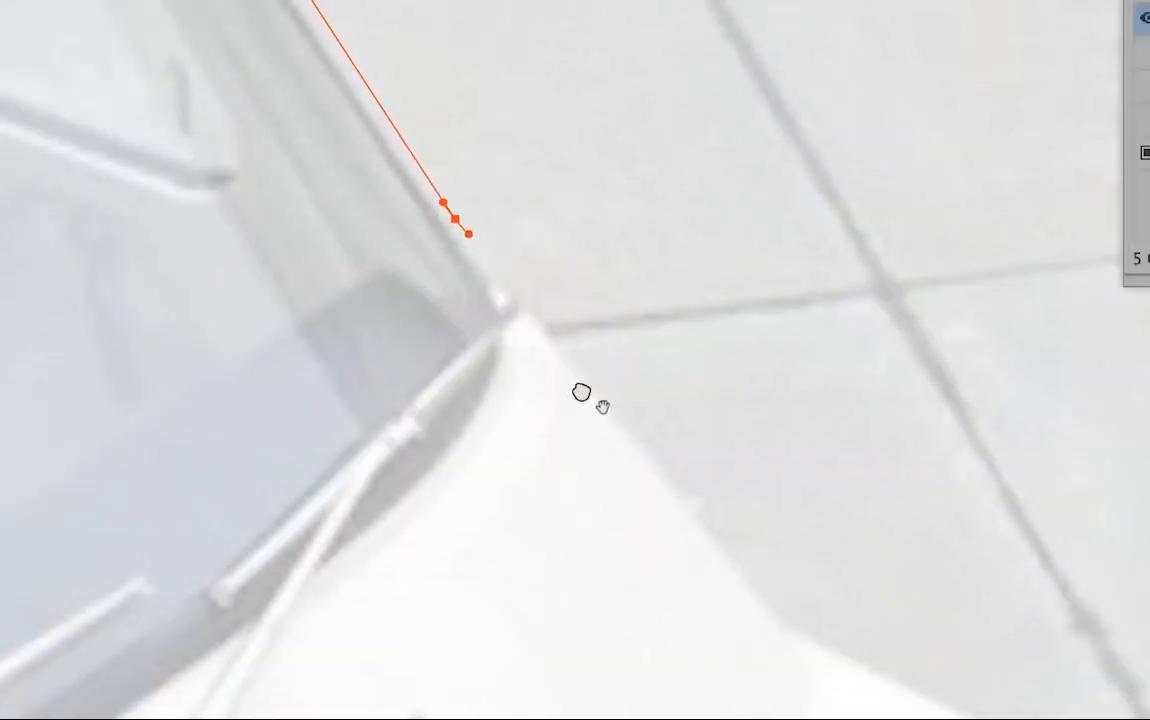
left_click_drag(582, 392, 530, 324)
mouse_move(616, 409)
left_mouse_down()
mouse_move(630, 424)
mouse_move(599, 403)
left_mouse_up()
Trace the hood's outer edge through its bend with curved segments, ending just above the far headlight.
key("space")
left_click_drag(627, 507, 472, 327)
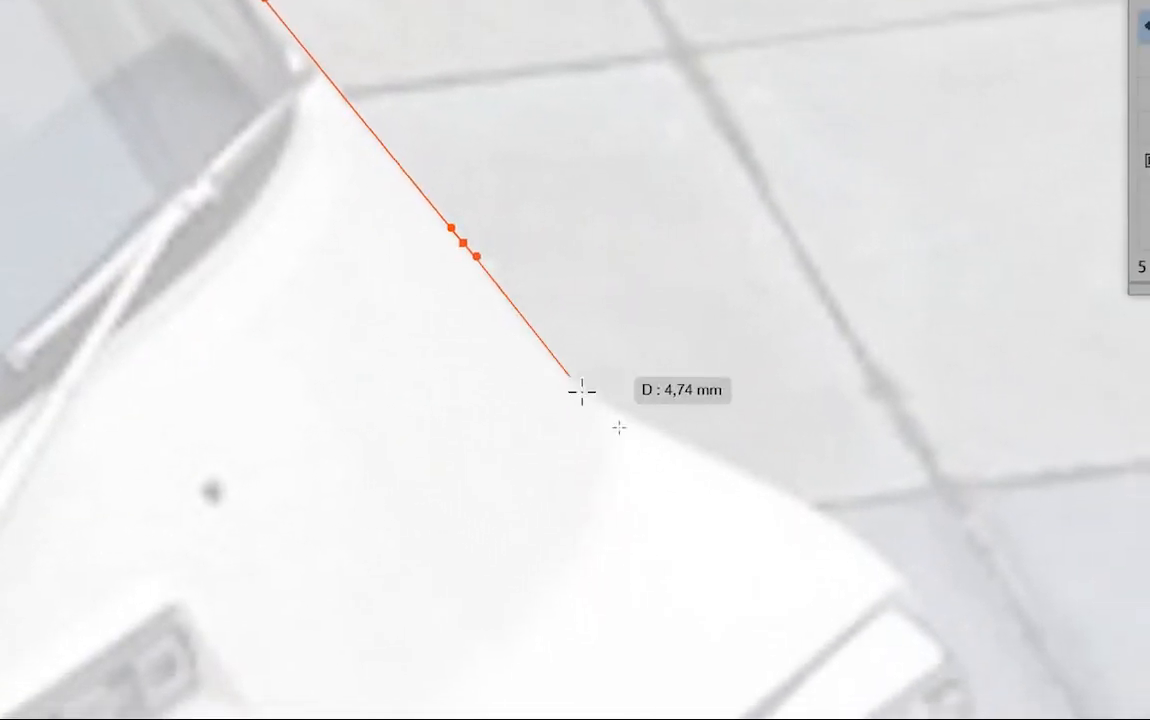
mouse_move(606, 406)
left_mouse_down()
mouse_move(626, 421)
mouse_move(599, 402)
left_mouse_up()
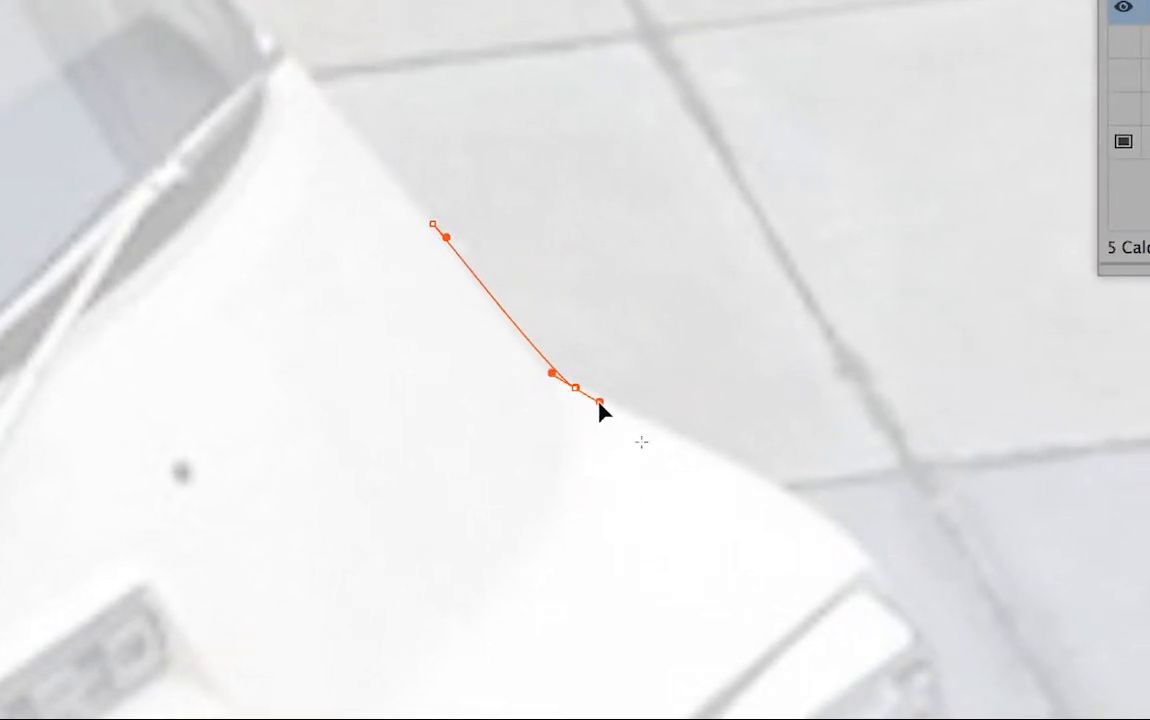
key("space")
left_click_drag(649, 465, 484, 348)
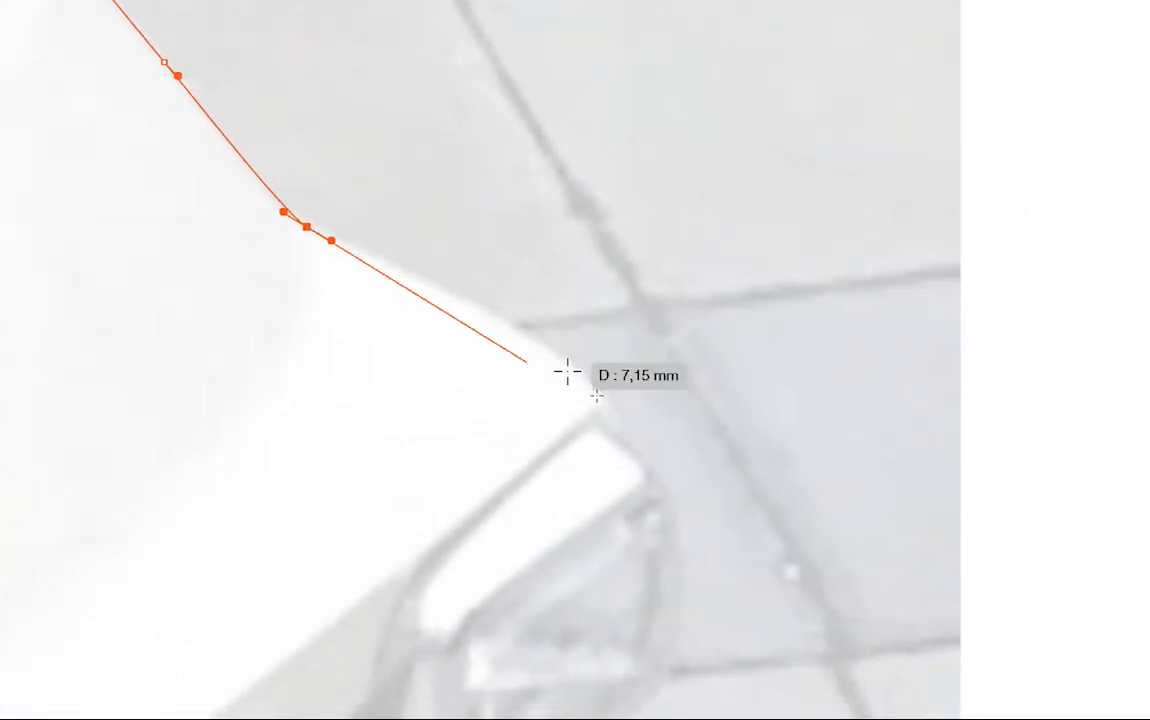
left_click_drag(569, 357, 507, 319)
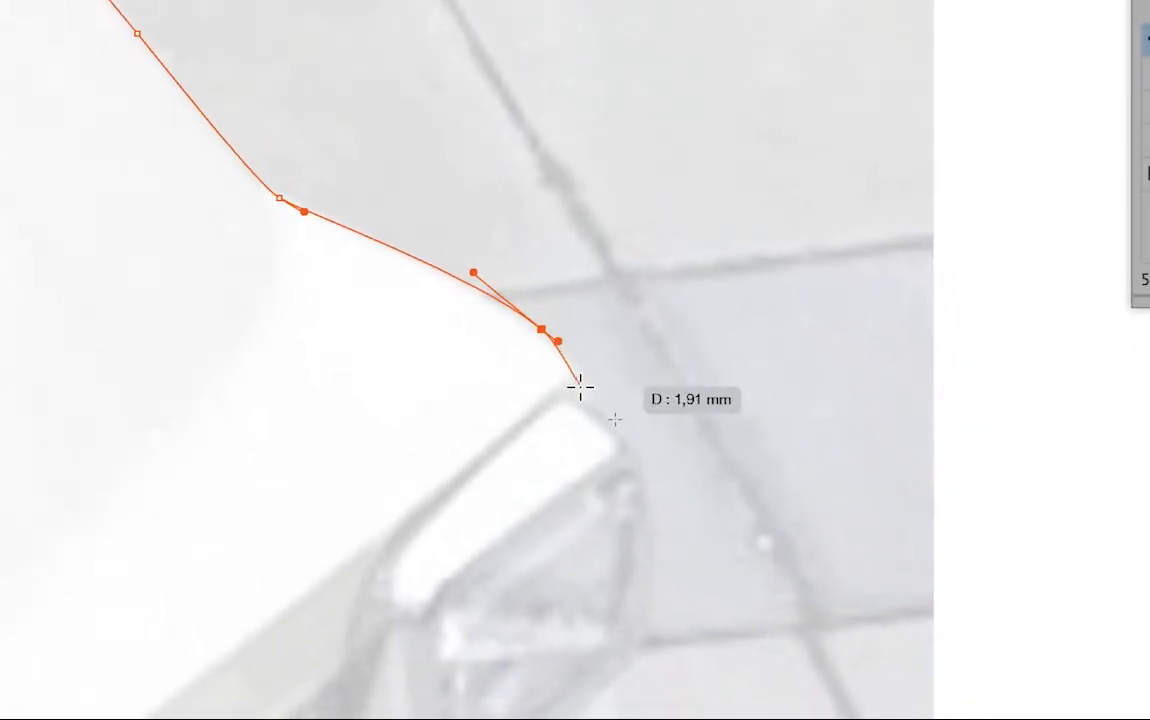
Trace around the outer side of the far headlight and past the orange indicator to the bumper's top edge.
mouse_move(580, 388)
left_mouse_down()
mouse_move(595, 392)
mouse_move(536, 380)
mouse_move(494, 298)
mouse_move(426, 248)
left_mouse_up()
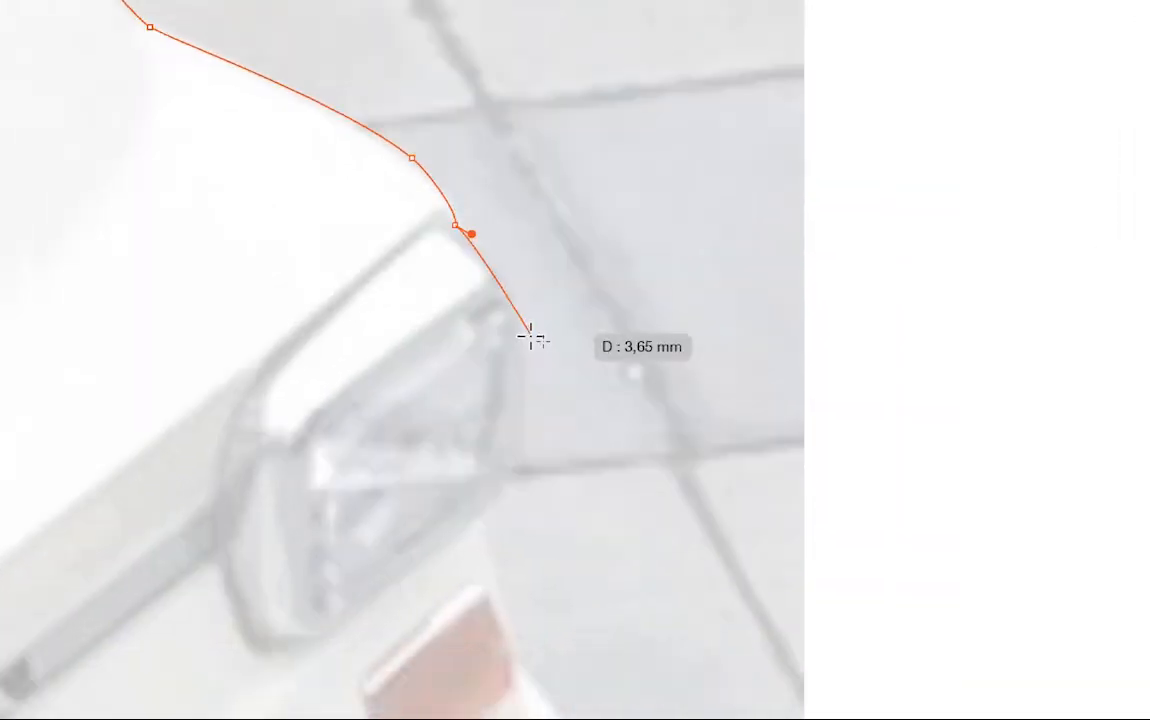
left_click_drag(529, 340, 531, 306)
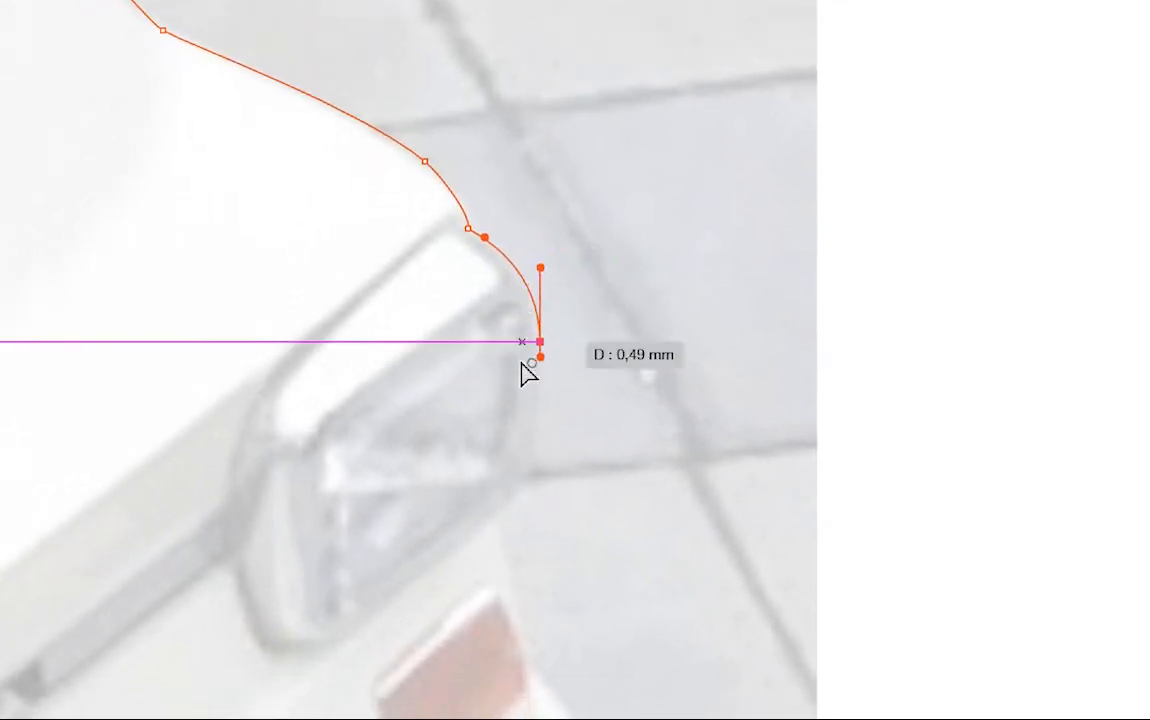
left_click_drag(508, 366, 502, 314)
left_click_drag(511, 400, 498, 343)
left_click_drag(483, 372, 430, 208)
left_click(477, 320)
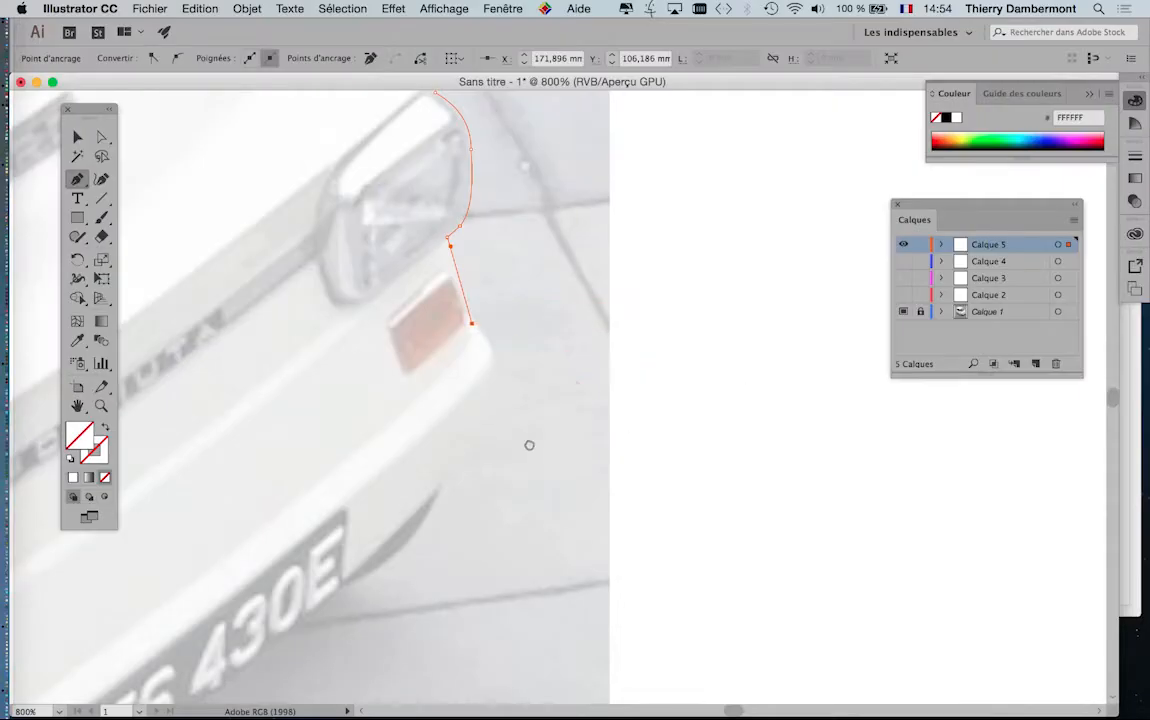
Trace the bumper's far rounded end and extend the path to the licence plate's nearest lower corner.
left_click_drag(529, 445, 631, 321)
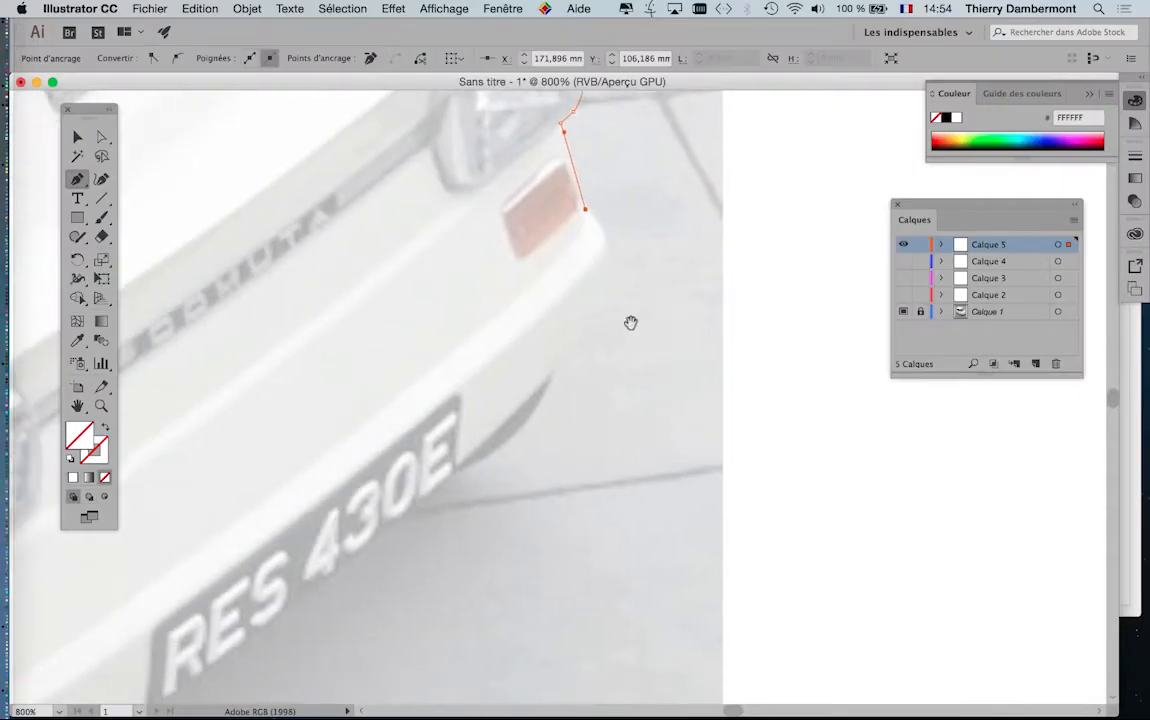
left_click_drag(612, 246, 612, 256)
left_click_drag(589, 341, 612, 314)
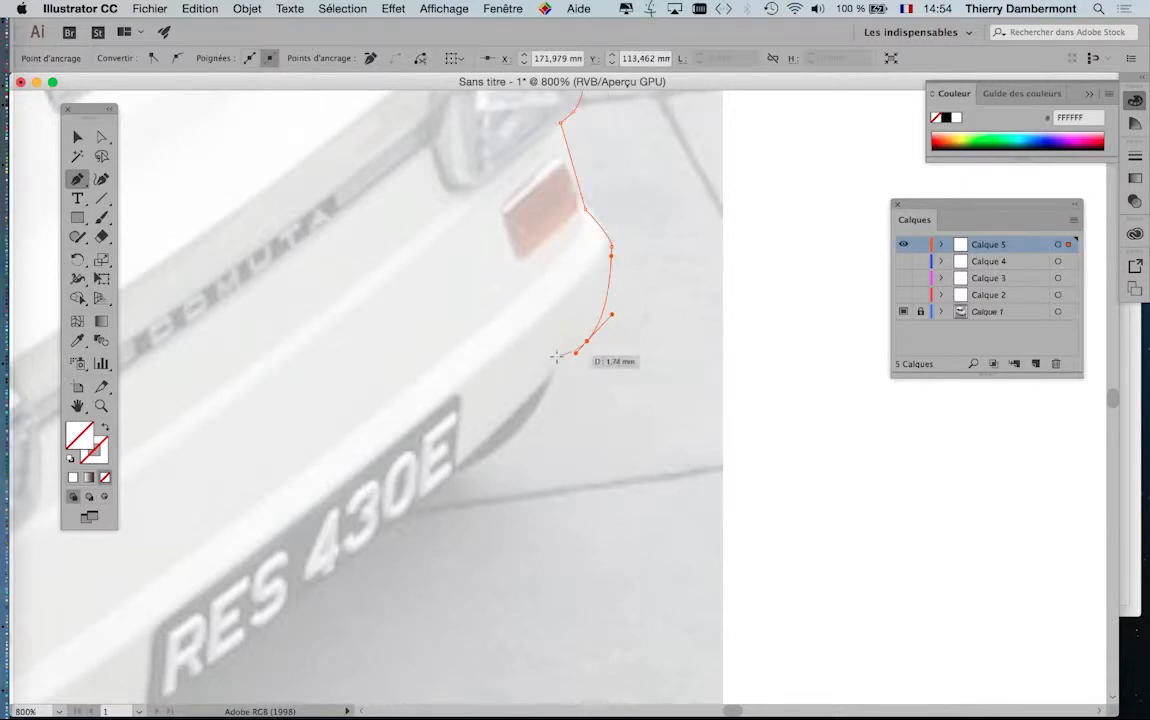
left_click(467, 450)
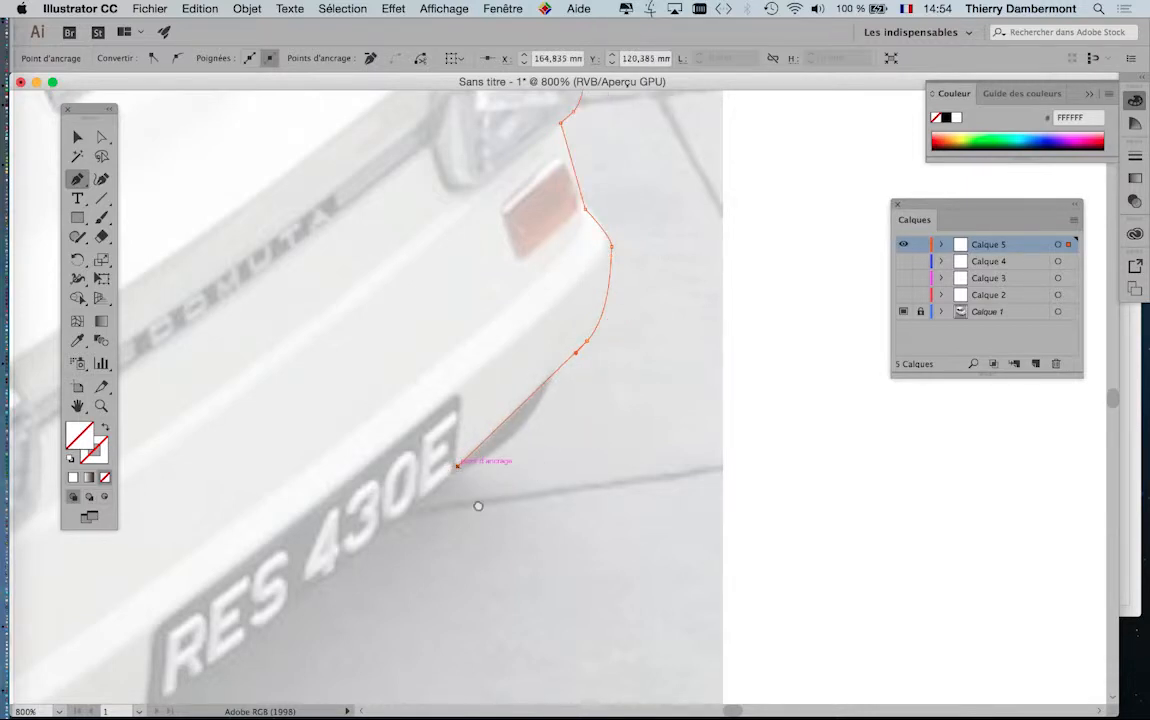
Trace the licence plate's lower edge and round its other lower corner up to the bumper.
left_click_drag(487, 486, 659, 402)
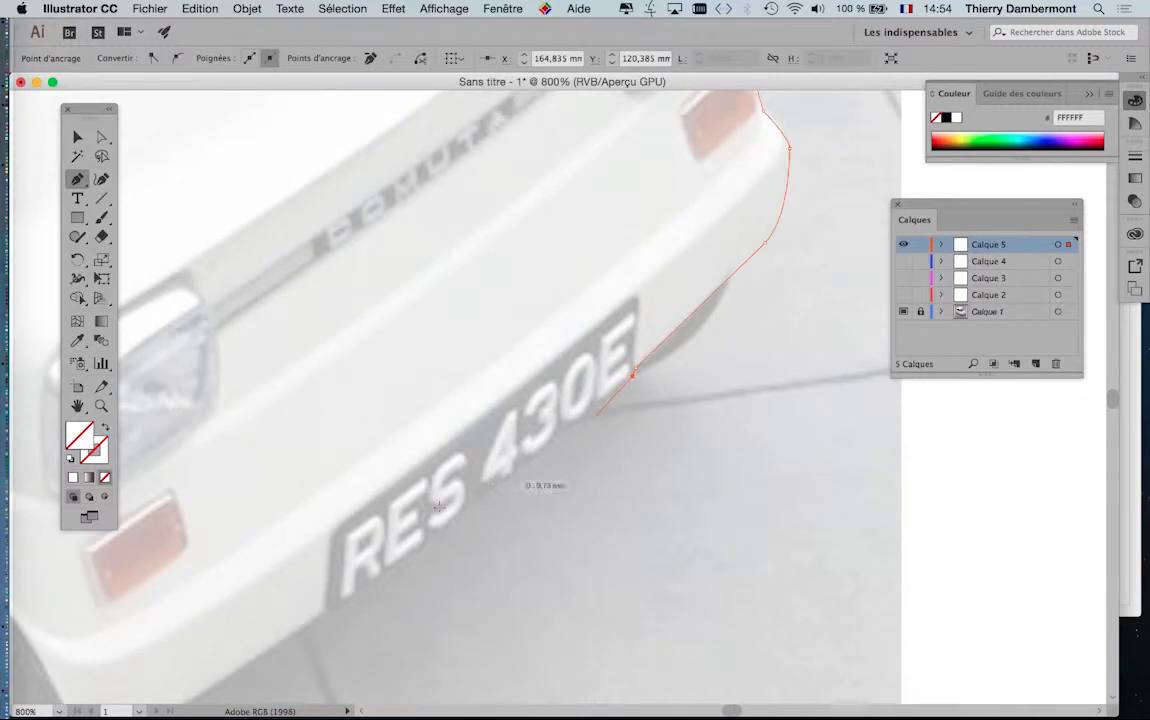
left_click_drag(340, 605, 455, 524)
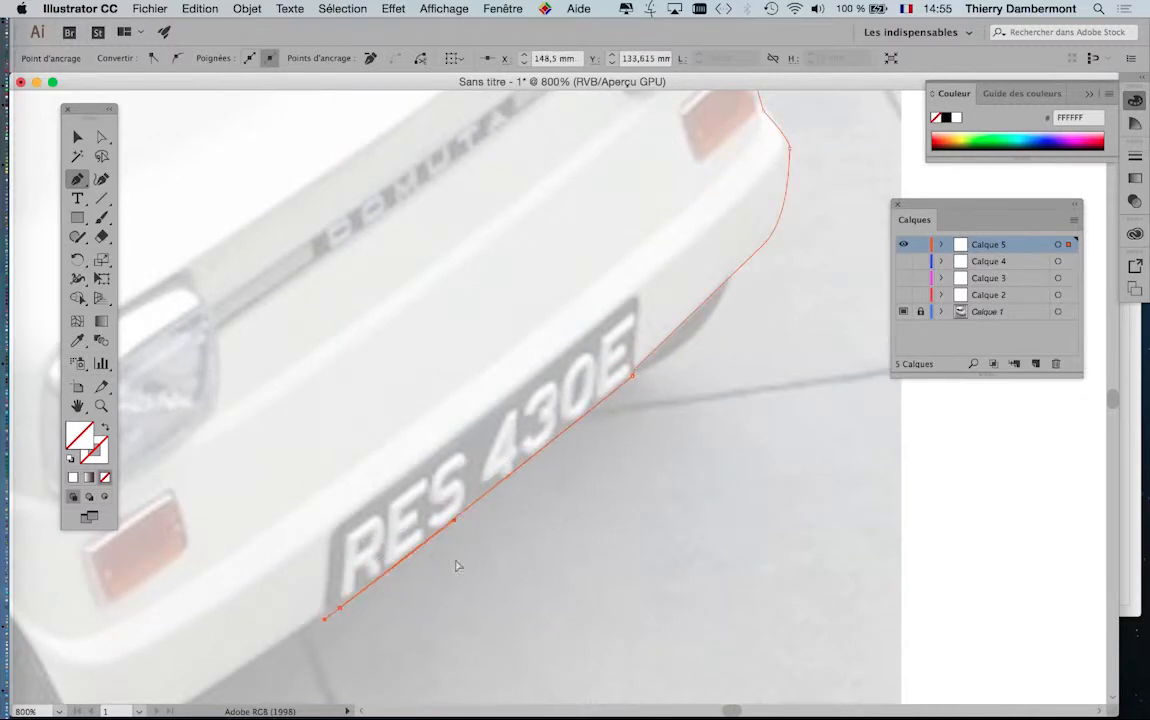
left_click_drag(478, 578, 708, 467)
mouse_move(553, 505)
left_mouse_down()
mouse_move(545, 488)
mouse_move(586, 503)
mouse_move(555, 475)
mouse_move(567, 499)
left_mouse_up()
scroll(545, 496, "up", 4)
scroll(566, 500, "down", 3)
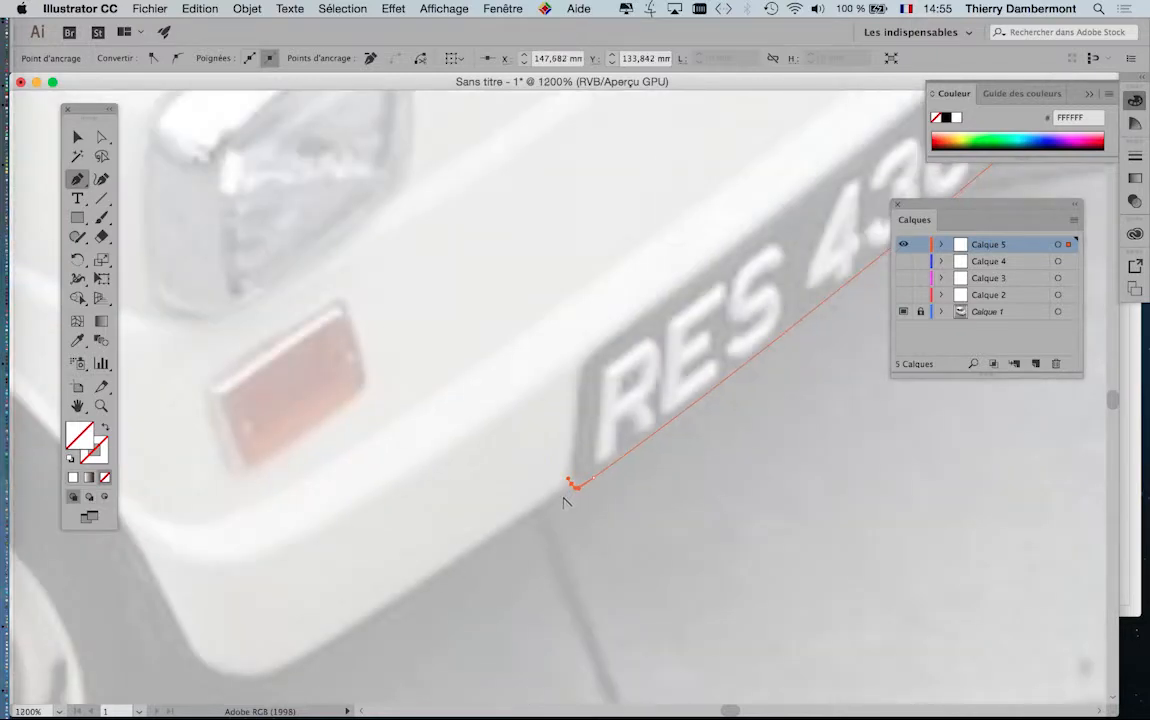
Continue the path along the bumper's lower edge to its rounded corner beside the front wheel.
scroll(566, 501, "down", 2)
left_click_drag(427, 582, 423, 583)
left_click_drag(445, 509, 534, 357)
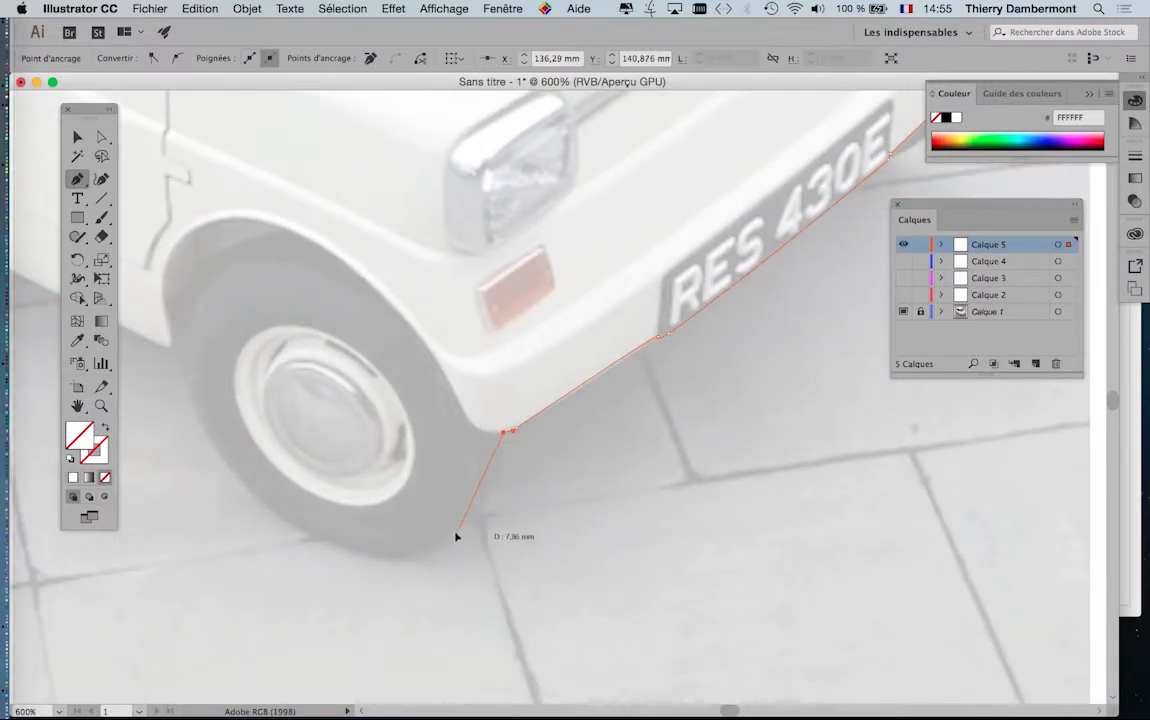
Trace the front tyre's outer curve from the bumper corner around its underside to the start of the door sill.
left_click_drag(456, 537, 512, 488)
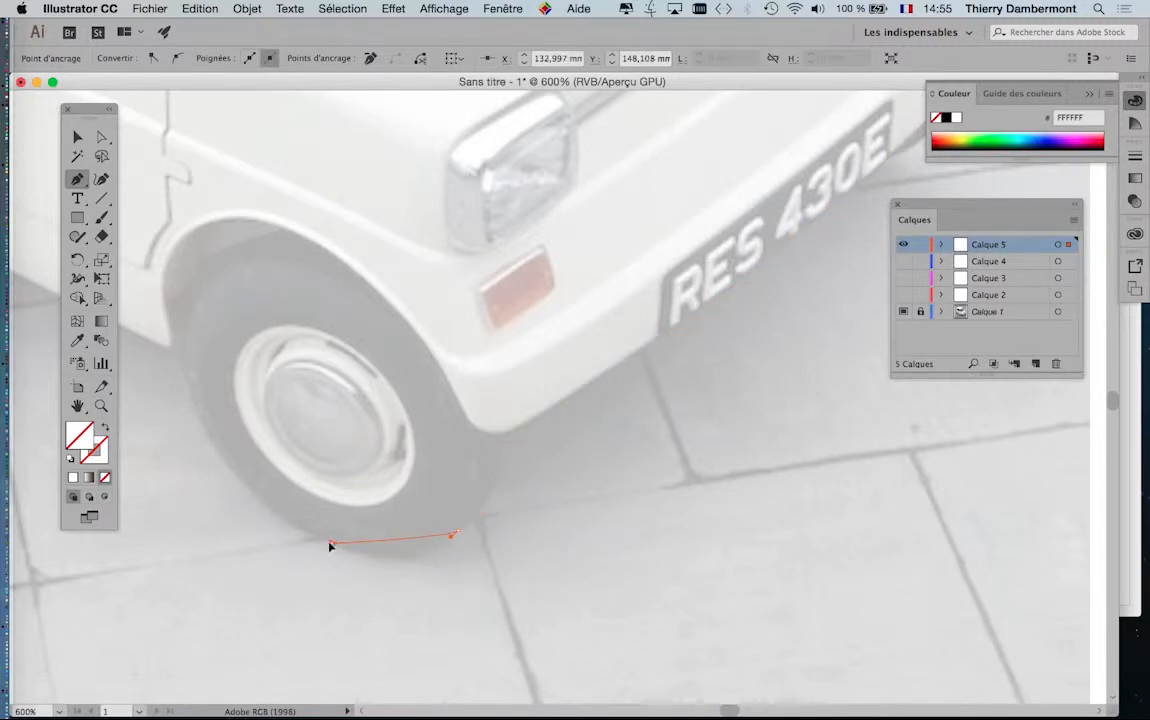
left_click_drag(322, 541, 405, 563)
key("space")
left_click_drag(354, 523, 583, 576)
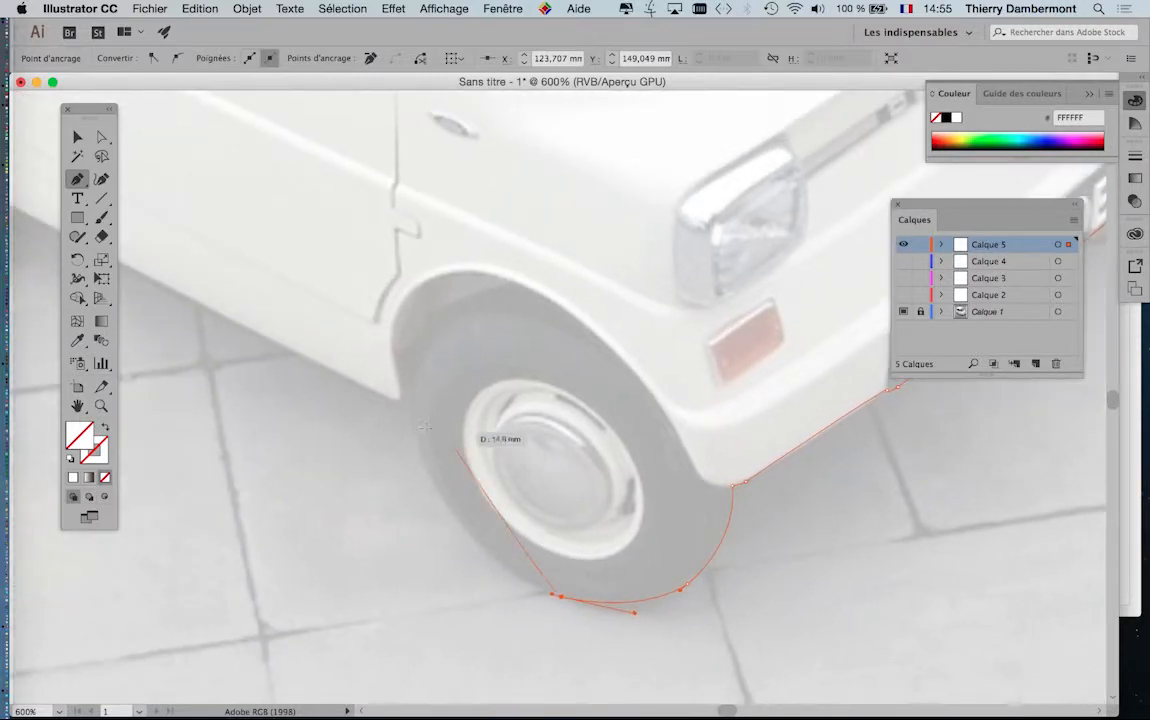
left_click_drag(404, 405, 436, 547)
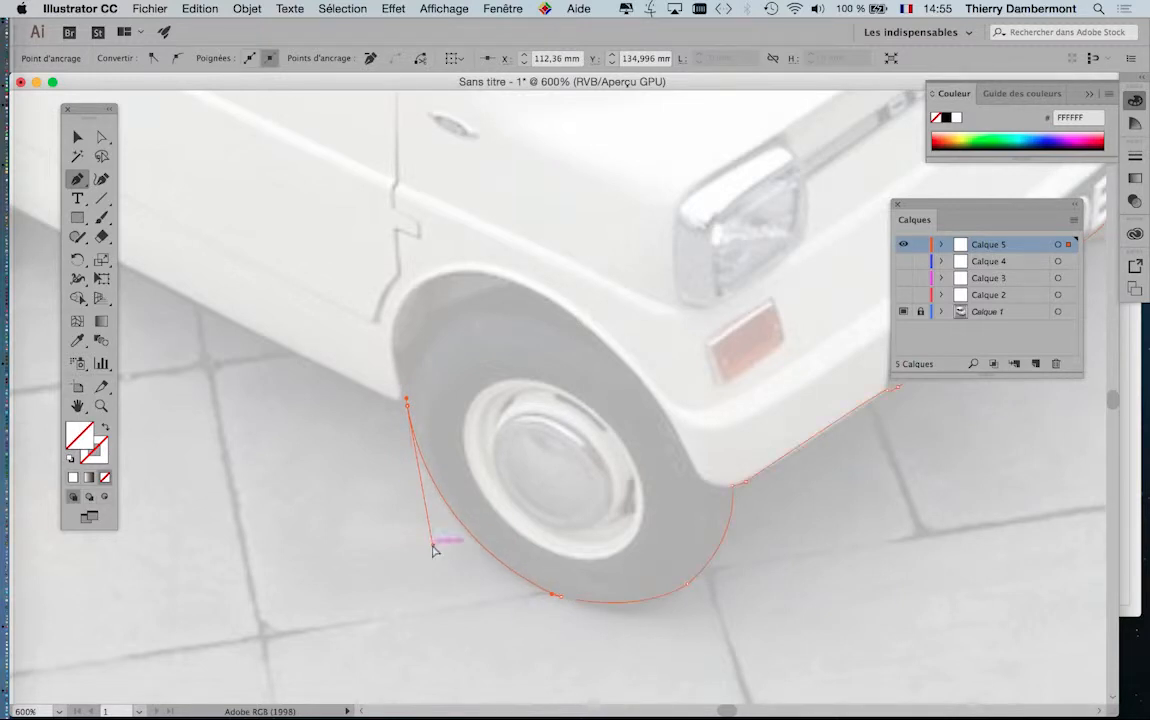
Trace the car's lower sill from the front tyre to the rear wheel arch with a straight segment.
key("space")
left_click_drag(377, 406, 606, 517)
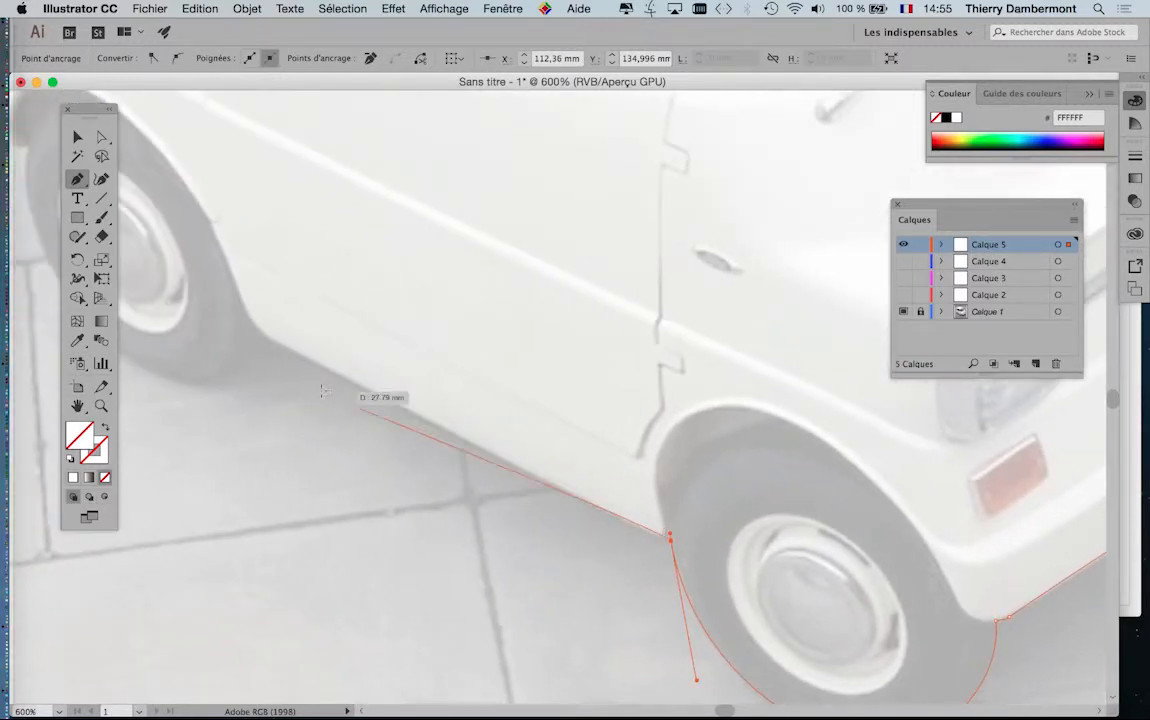
left_click(284, 344)
key("space")
left_click_drag(339, 348, 557, 445)
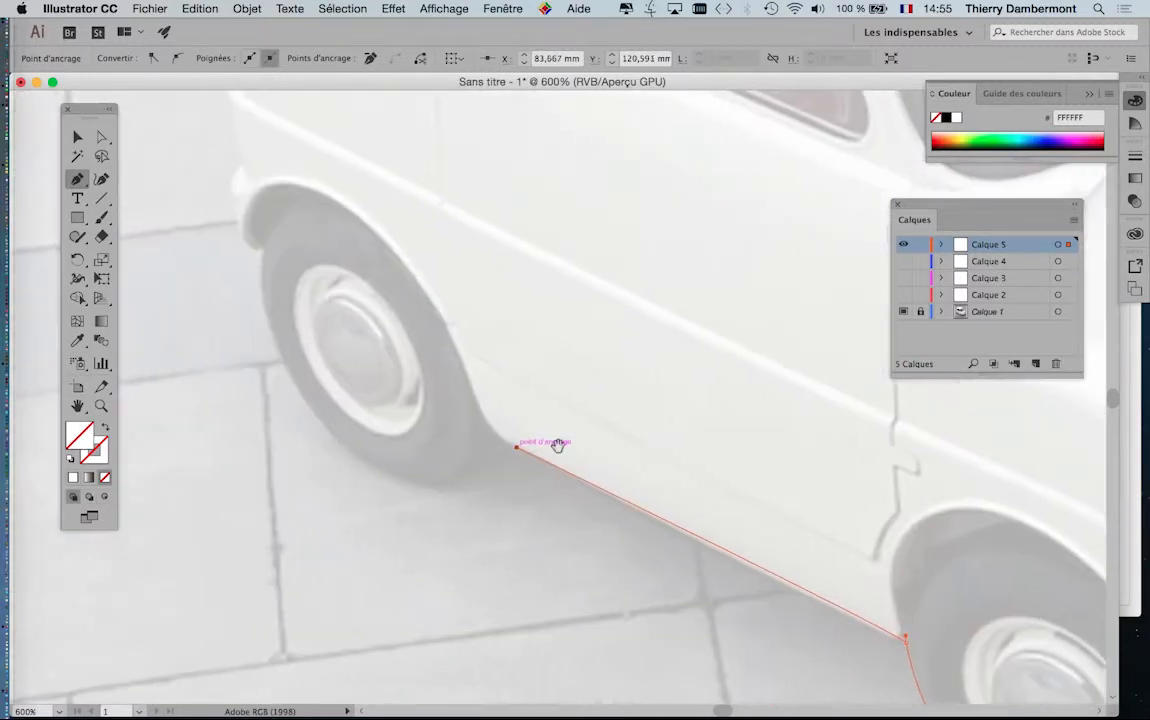
Trace a curve from the sill's end to the rear tyre's underside and move the sill-end anchor onto the body edge.
key("ctrl+z")
left_click(490, 430)
left_click_drag(490, 430, 466, 479)
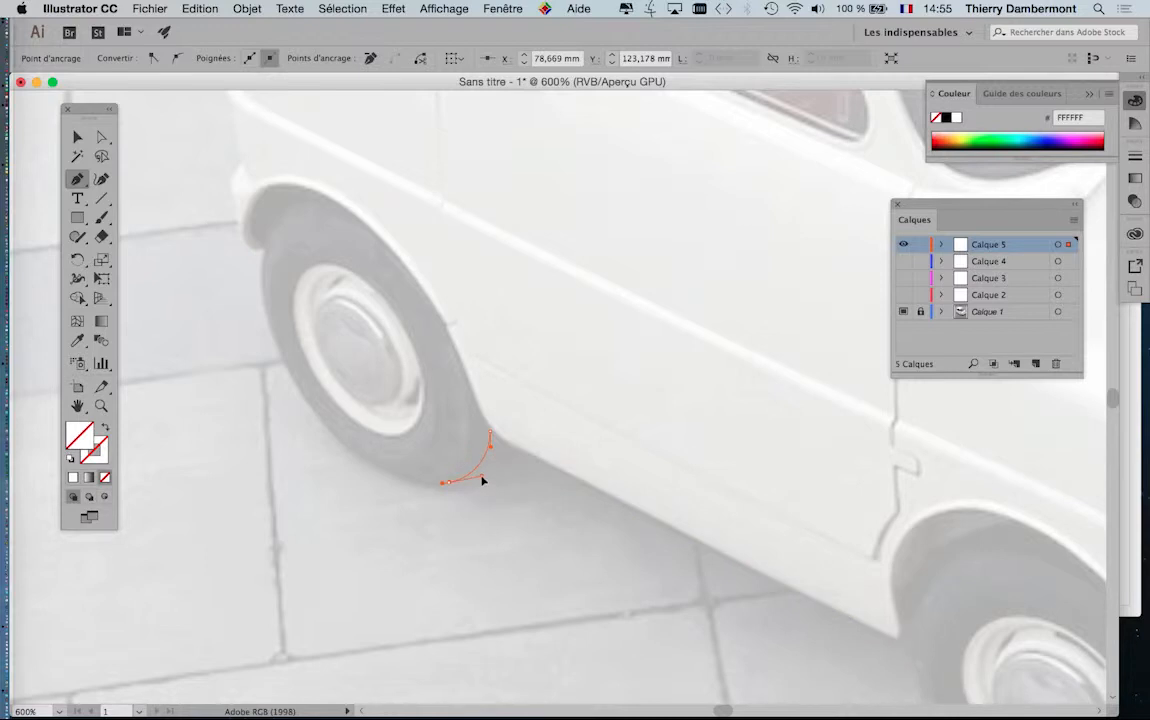
left_click_drag(490, 431, 501, 440)
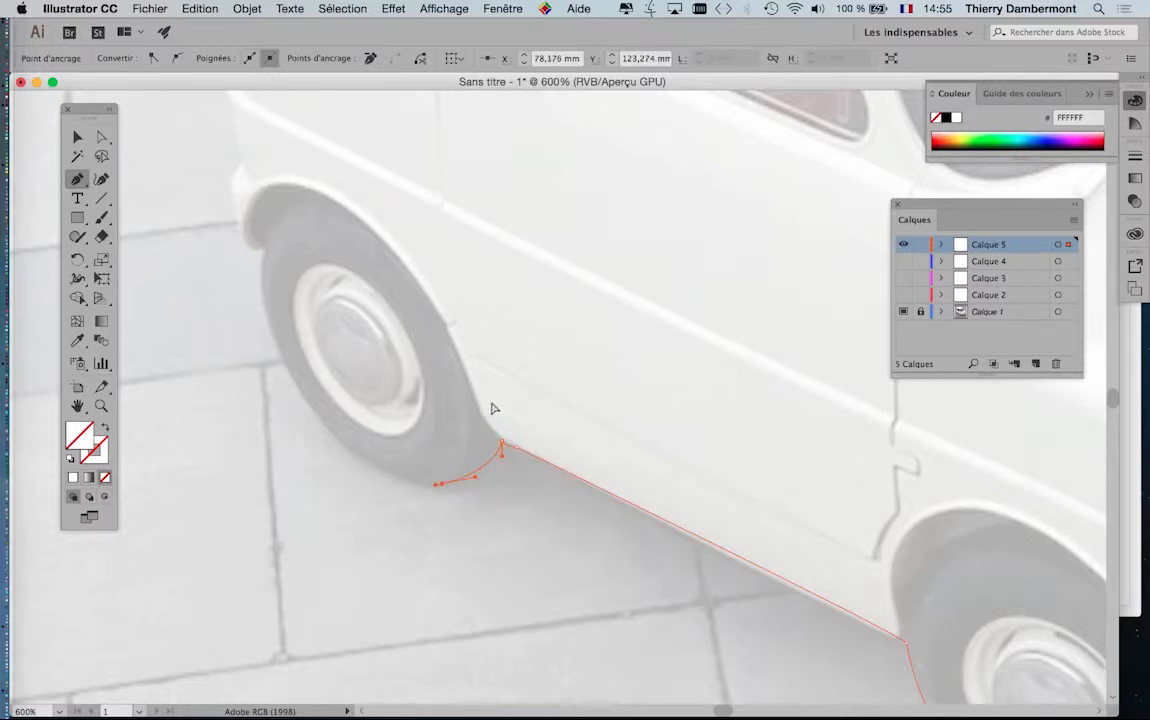
Trace the rear tyre's outer curve from its underside up to the wheel arch with two curved segments.
left_click(288, 372)
left_click_drag(292, 380, 339, 481)
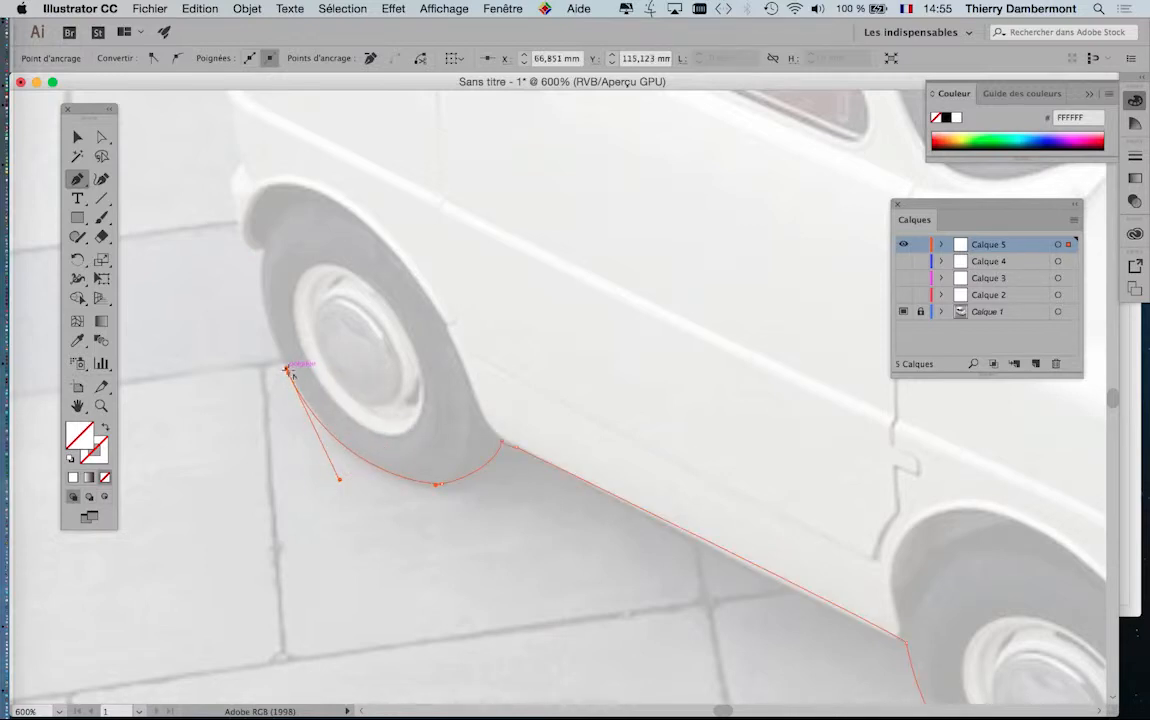
left_click_drag(289, 373, 298, 373)
key("super+z")
left_click_drag(403, 372, 510, 532)
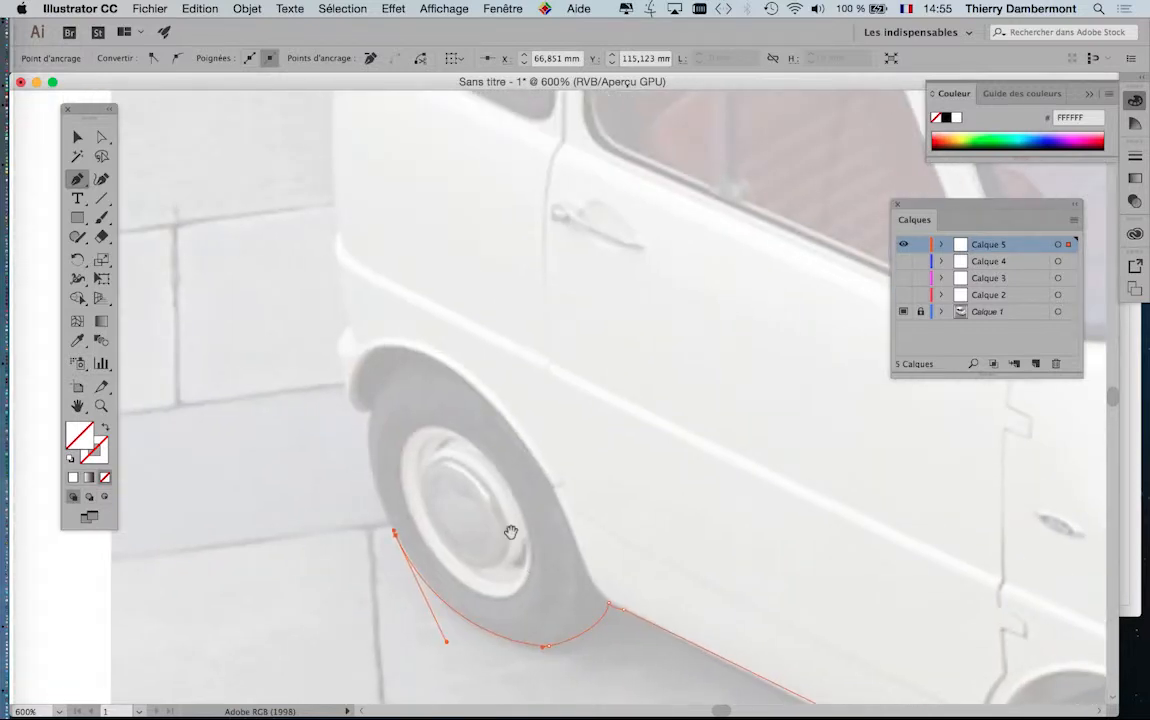
left_click(374, 408)
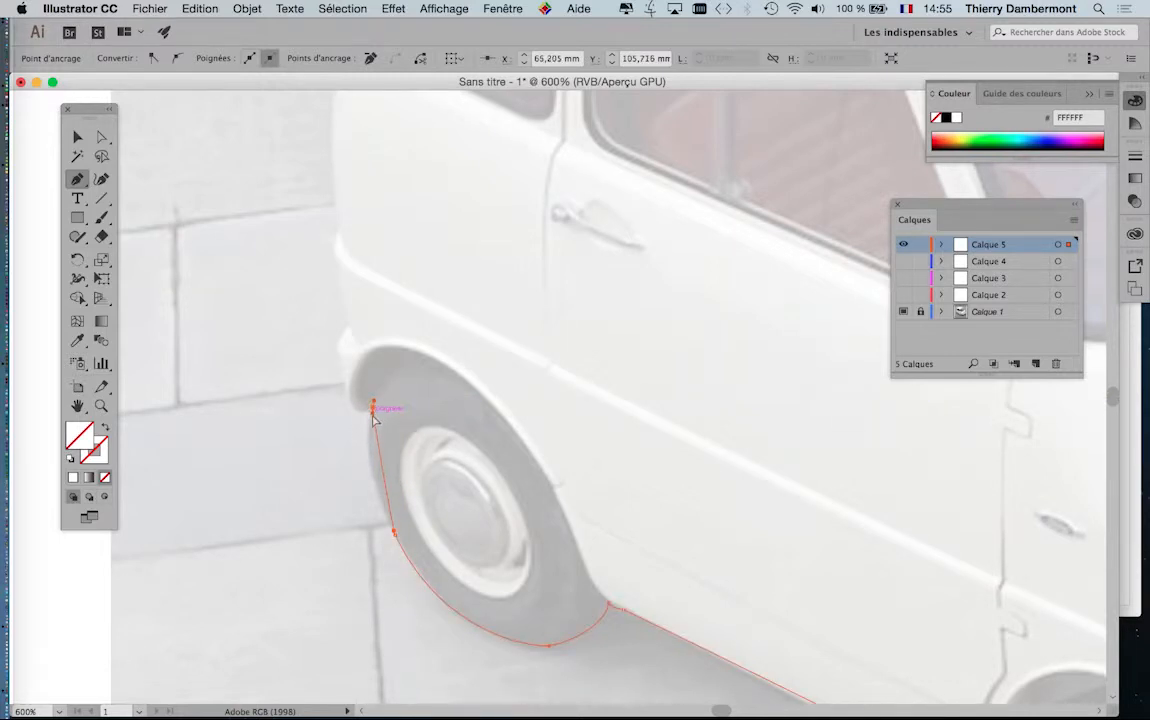
left_click_drag(374, 408, 364, 435)
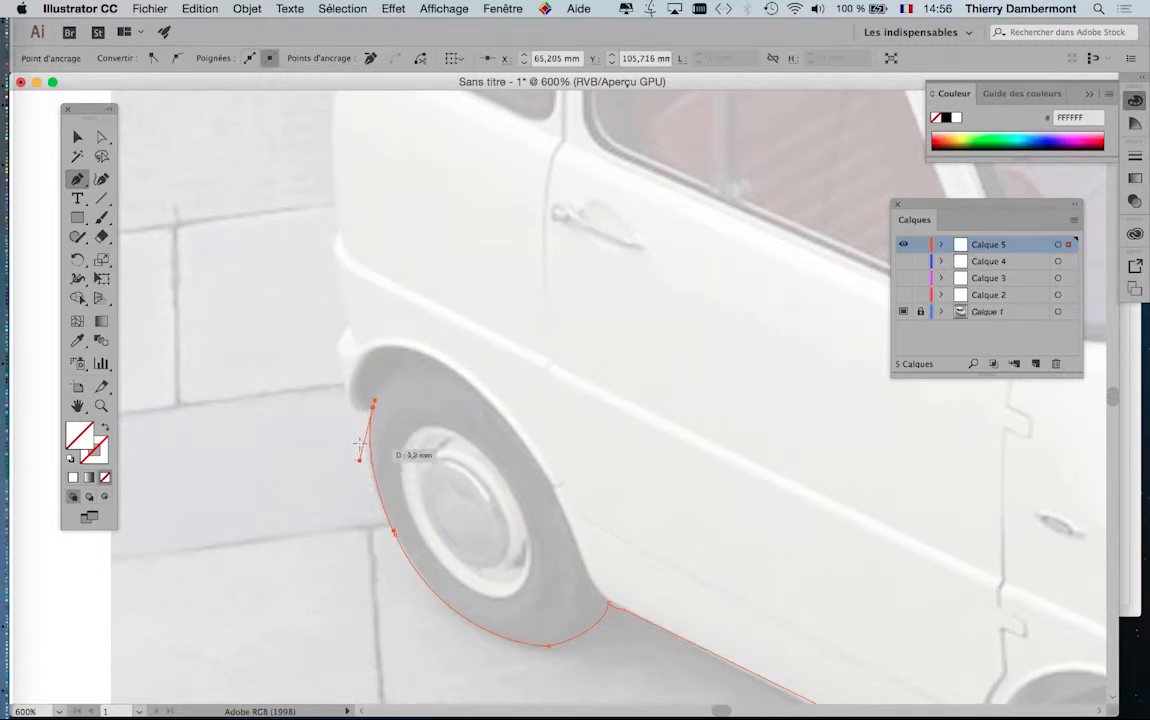
Trace the rear bumper's bulges behind the wheel arch with curved segments up to the body's crease line.
left_click_drag(375, 405, 342, 403)
left_click_drag(345, 326, 329, 340)
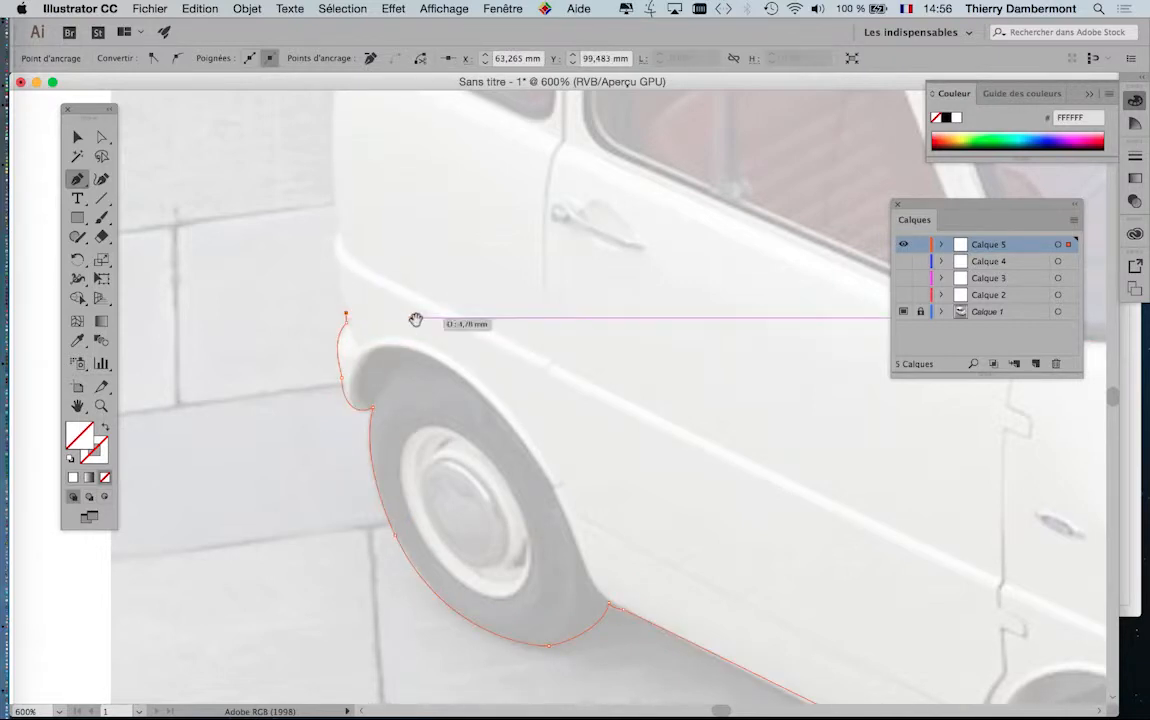
left_click_drag(416, 321, 485, 542)
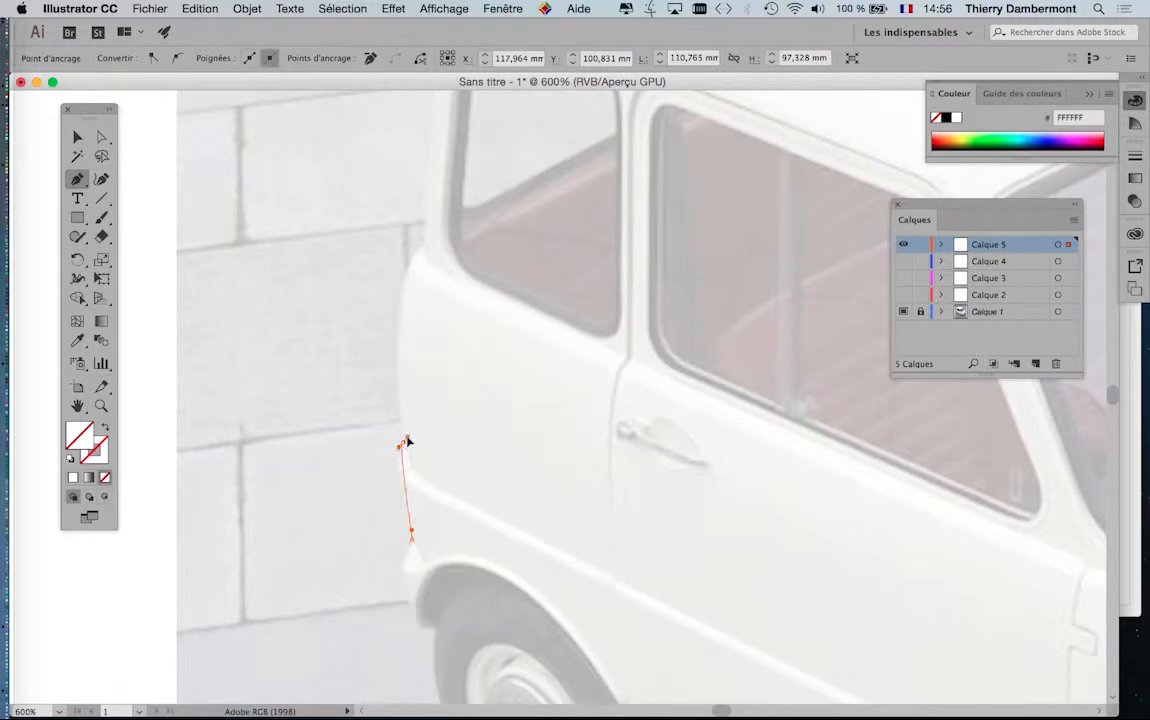
left_click_drag(403, 442, 395, 463)
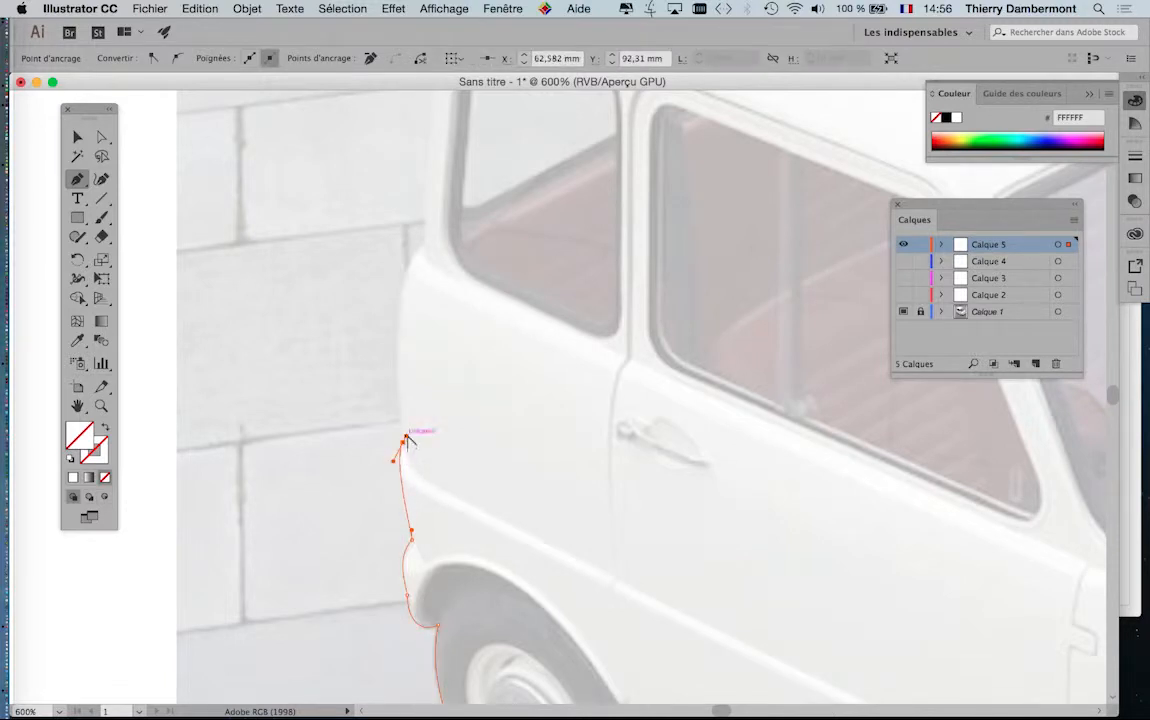
Trace the rear body side up to the window pillar, follow the pillar, and curve around the roof's rear corner.
left_click_drag(429, 335, 440, 465)
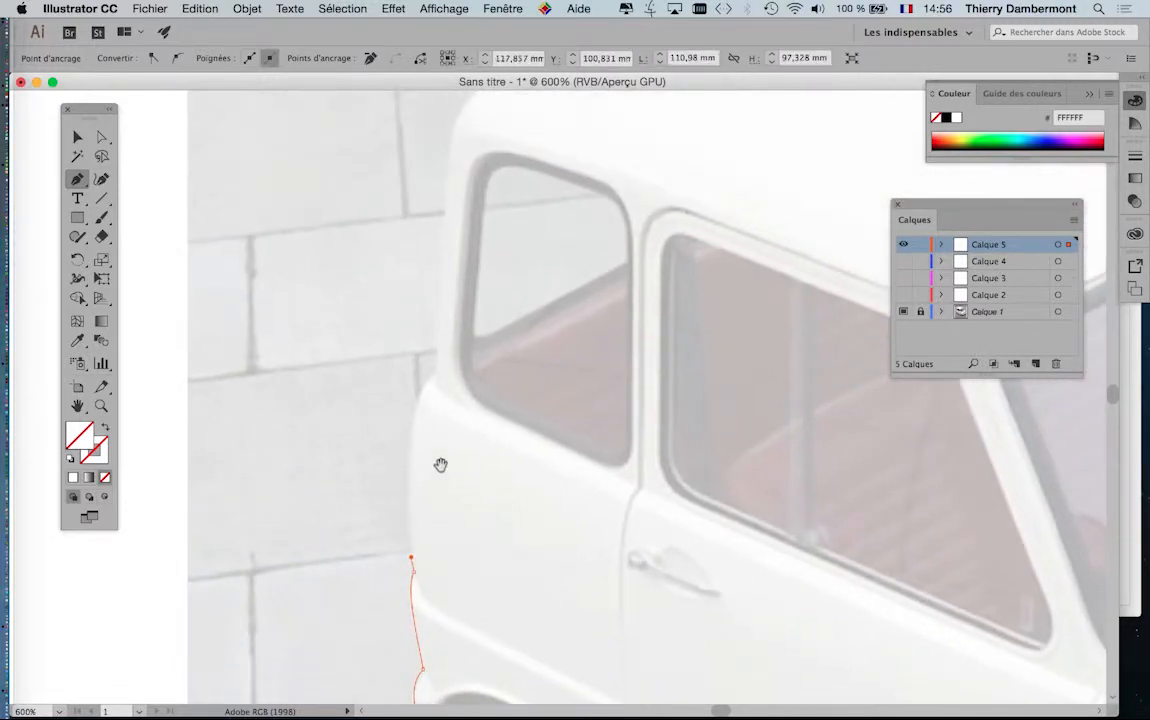
left_click_drag(421, 379, 396, 401)
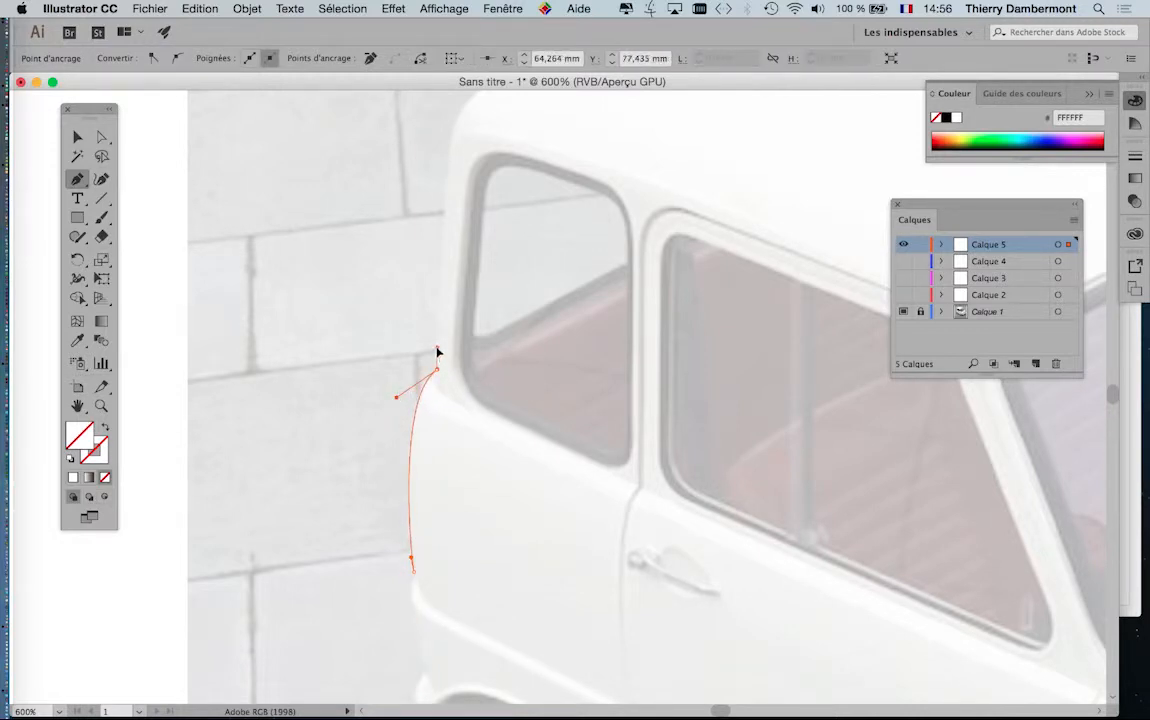
left_click_drag(437, 352, 437, 352)
scroll(453, 345, "up", 5)
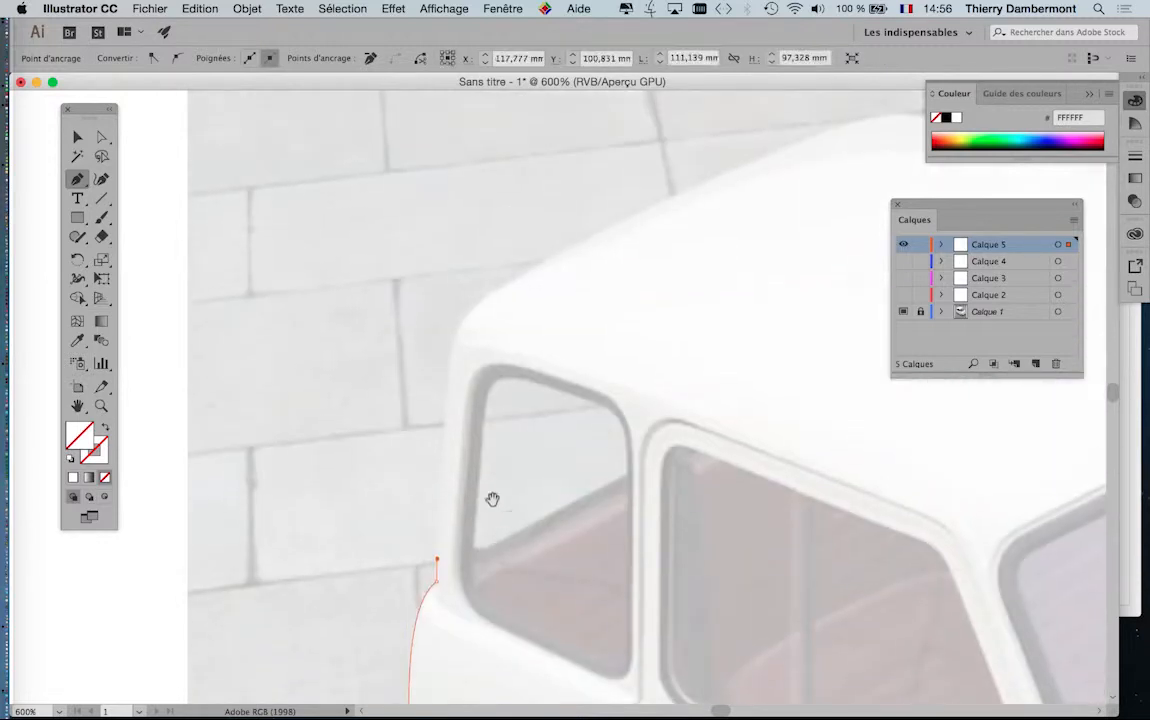
left_click(456, 331)
left_click_drag(503, 284, 470, 298)
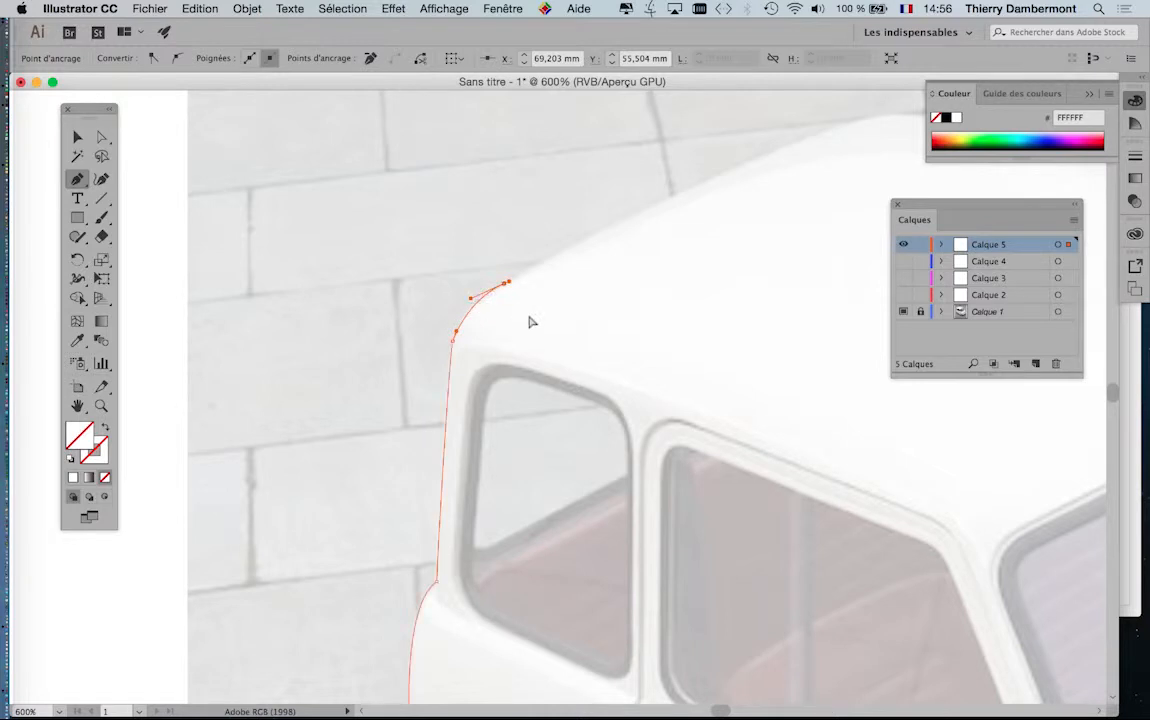
Trace the roof's rear edge and curve around its far corner, then remove the last anchor's outgoing direction handle.
left_click_drag(560, 358, 312, 542)
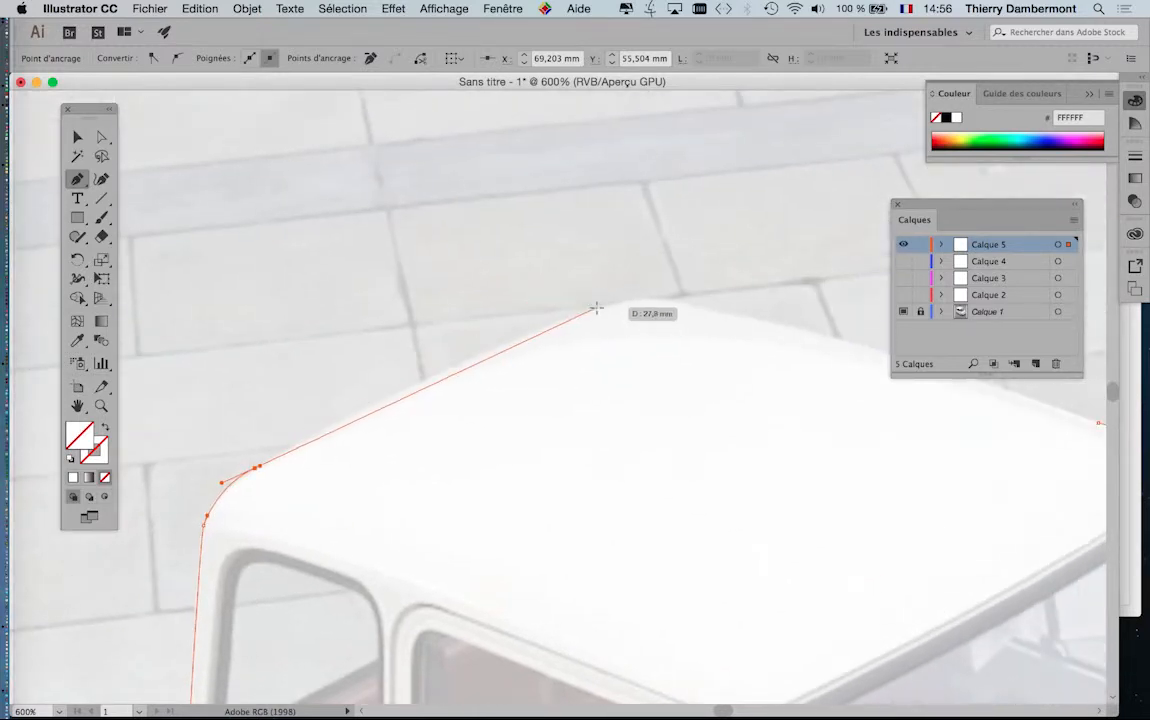
left_click_drag(590, 309, 432, 372)
left_click_drag(603, 362, 438, 338)
left_click(516, 277)
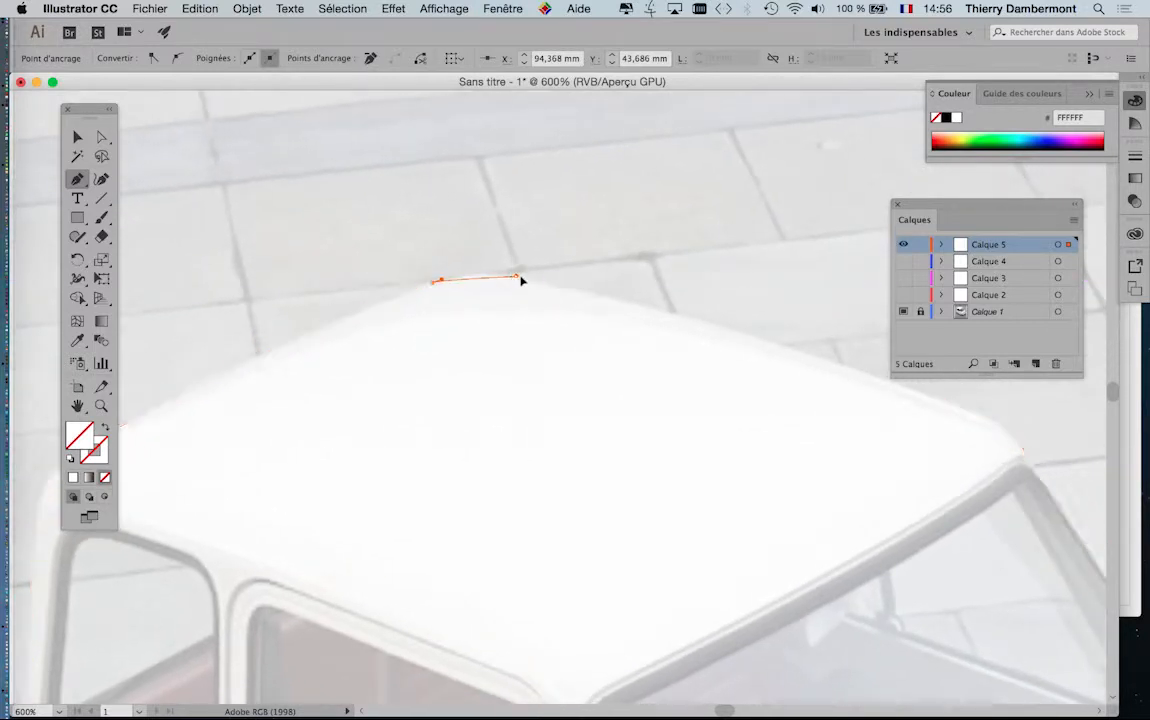
left_click_drag(508, 276, 489, 268)
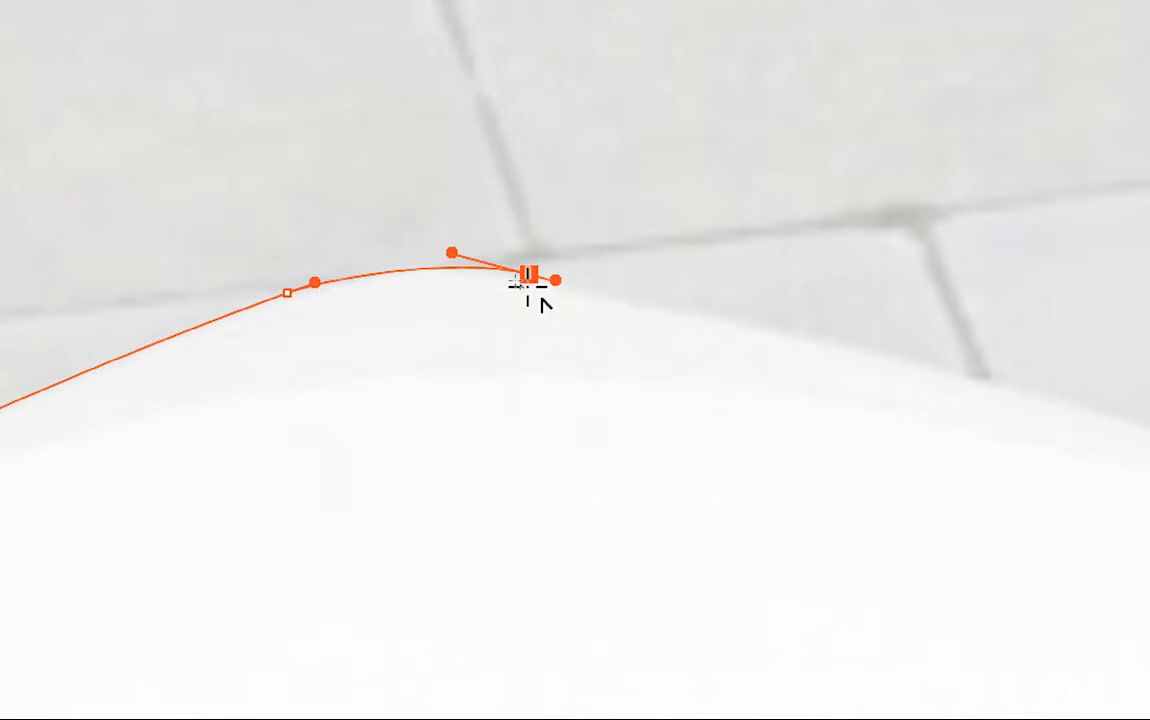
left_click_drag(527, 281, 530, 302)
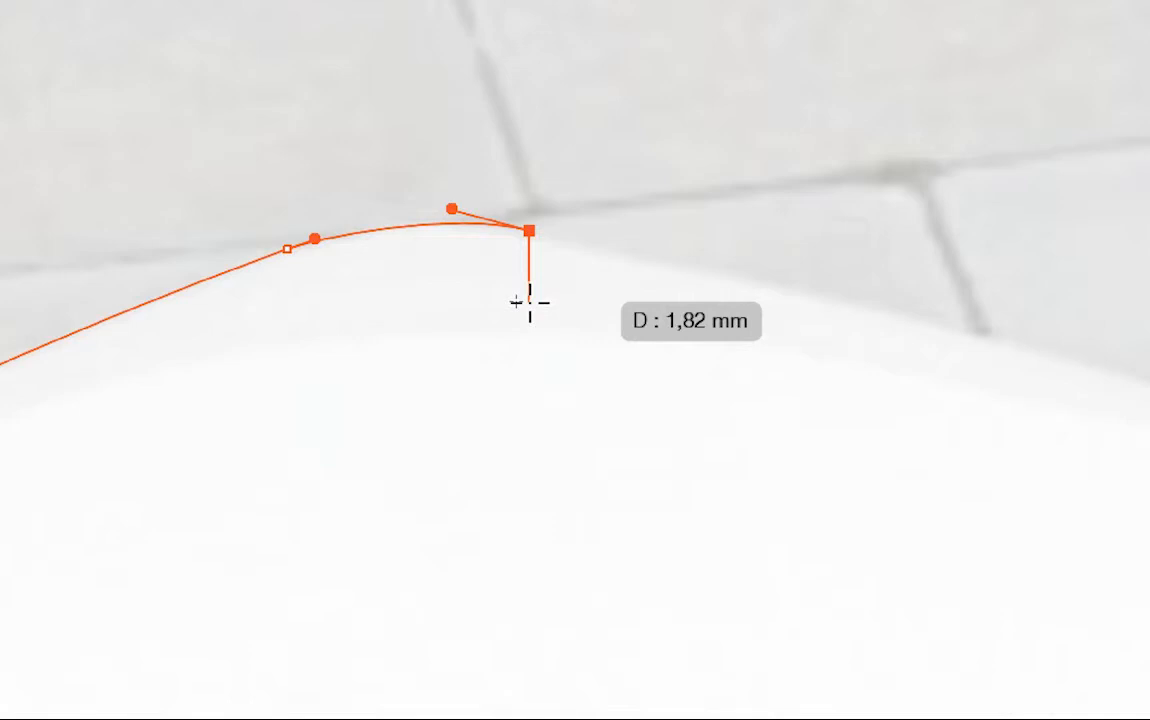
key("ctrl")
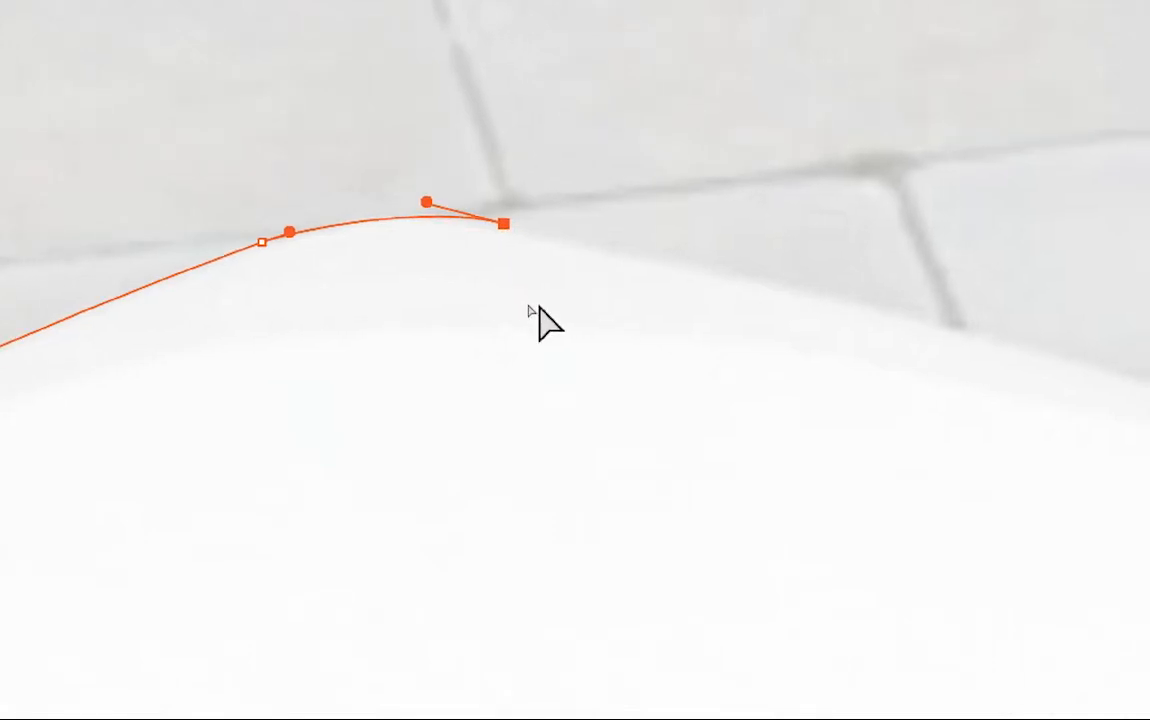